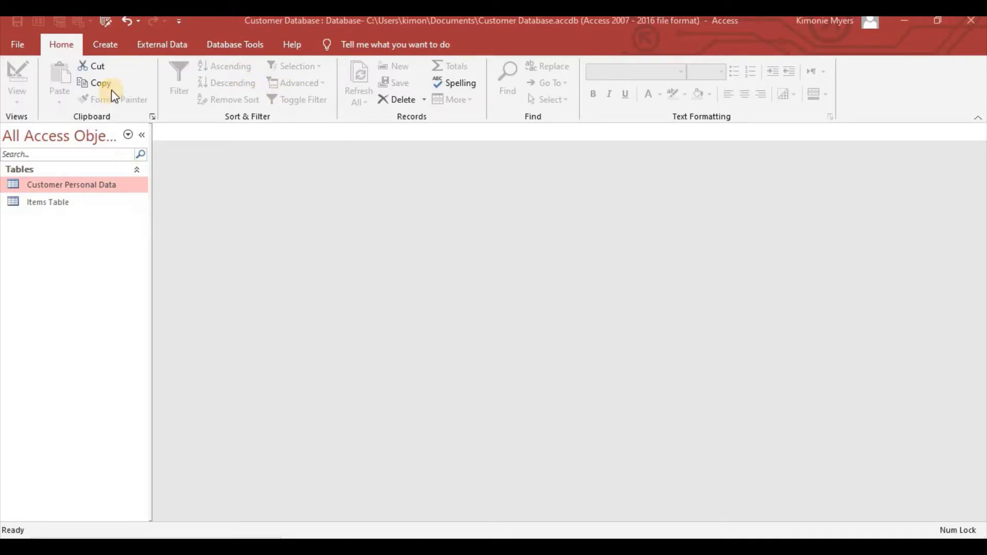
# Create a new query in Design view and add the Customer Personal Data table to it
pyautogui.click(103, 46)
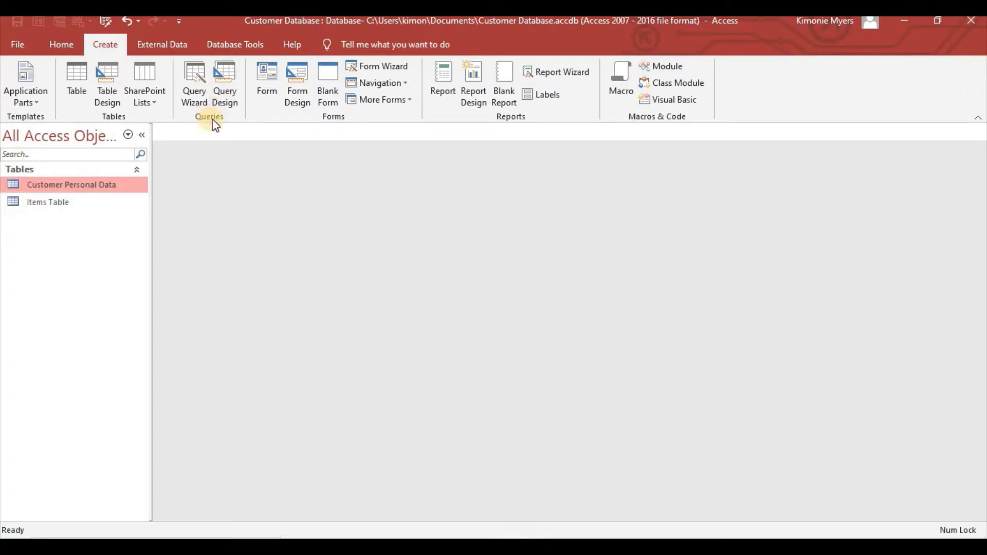
pyautogui.click(225, 77)
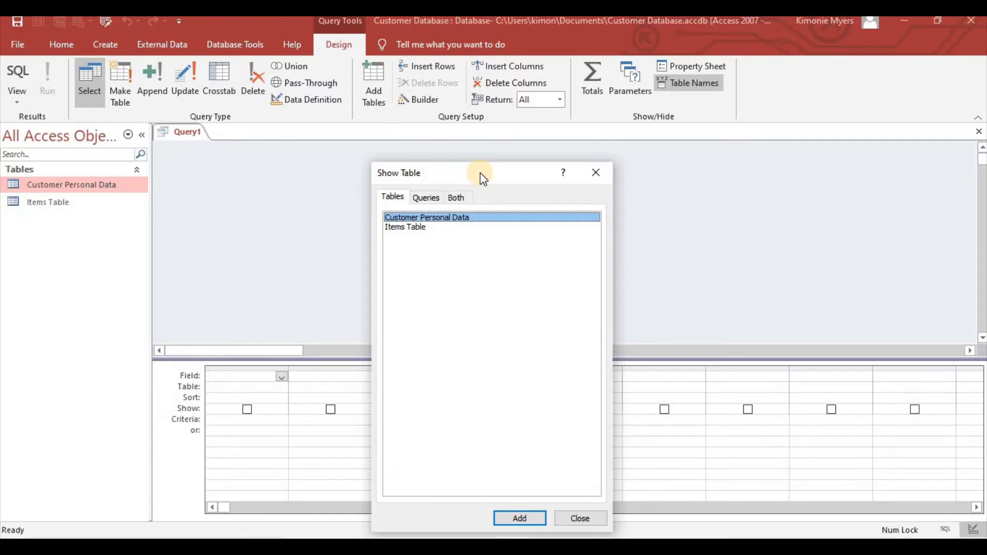
pyautogui.moveTo(458, 173); pyautogui.dragTo(471, 153)
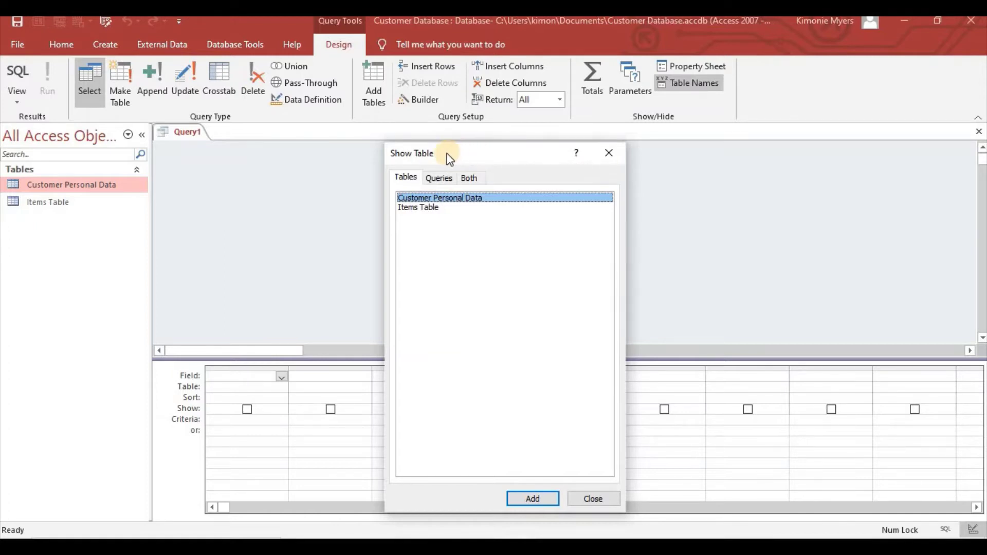
pyautogui.moveTo(465, 148); pyautogui.dragTo(490, 118)
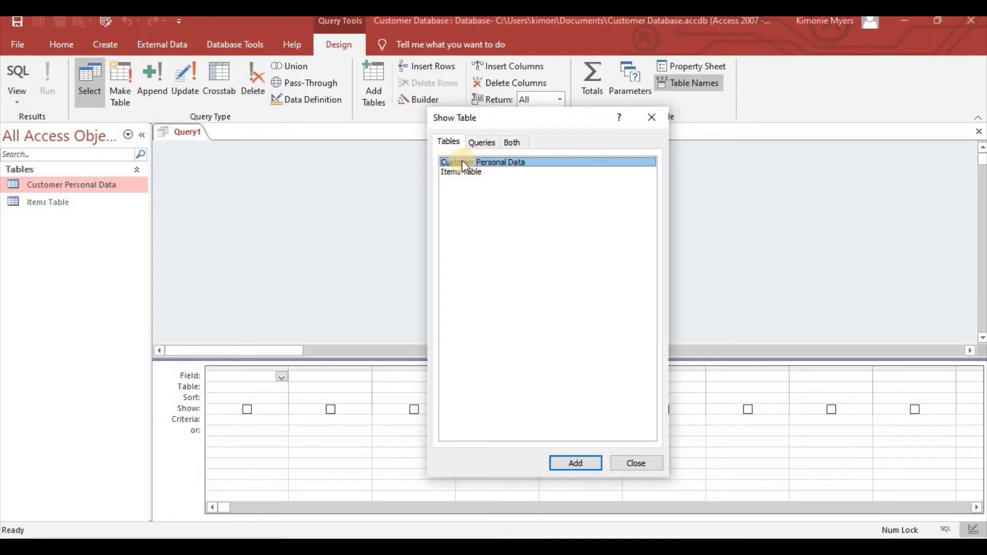
pyautogui.click(573, 463)
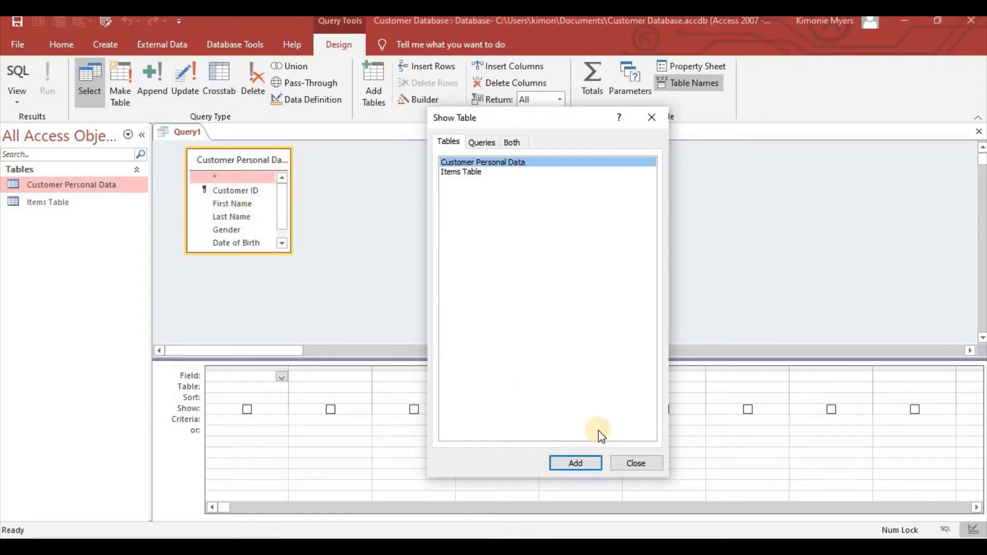
pyautogui.click(639, 463)
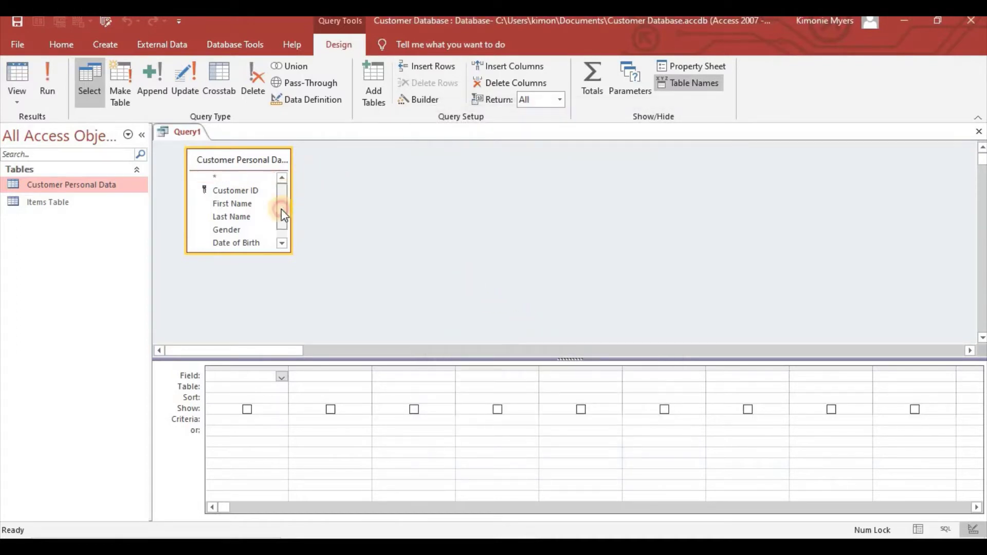
# Add the Customer ID, First Name and Last Name fields to the first three columns of the query grid
pyautogui.scroll(-1, 282, 209)
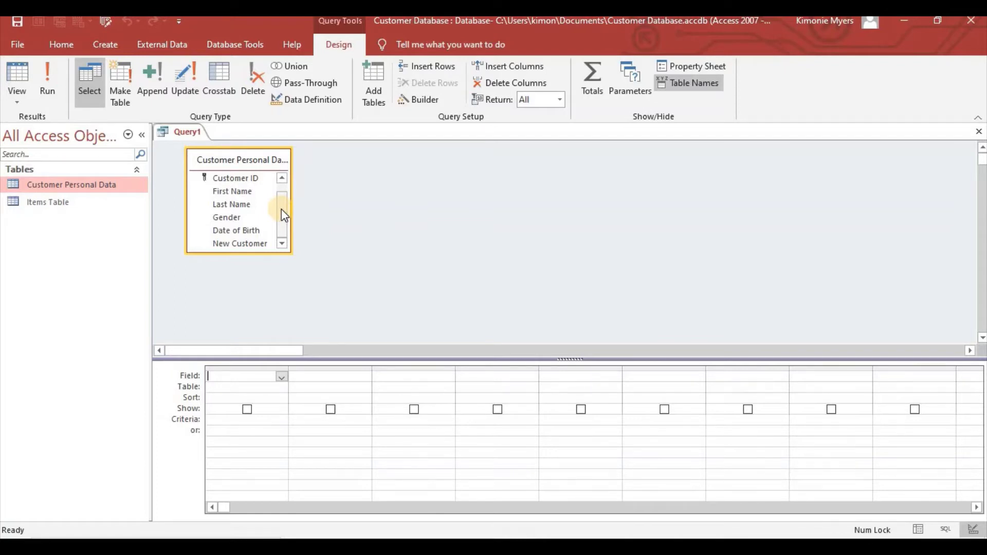
pyautogui.scroll(1, 282, 199)
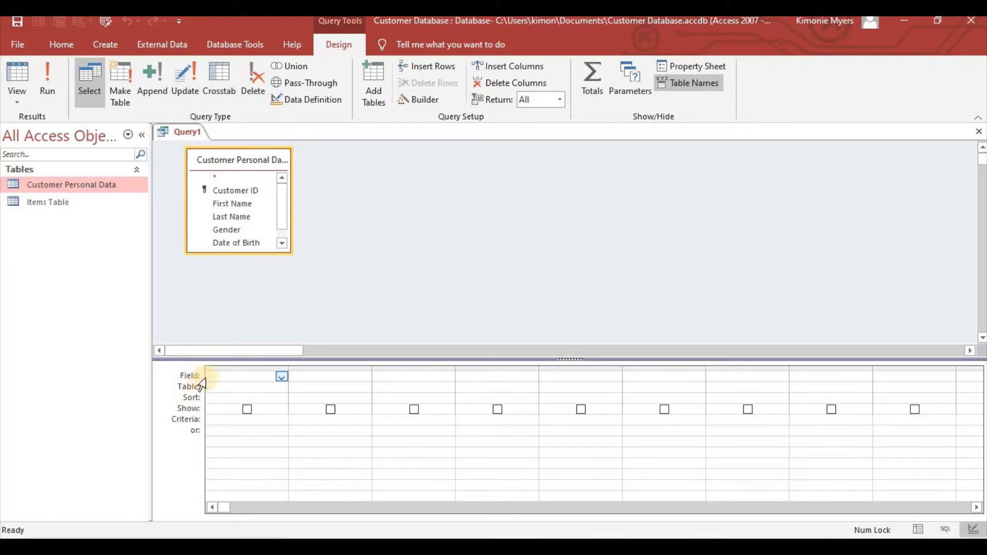
pyautogui.click(282, 377)
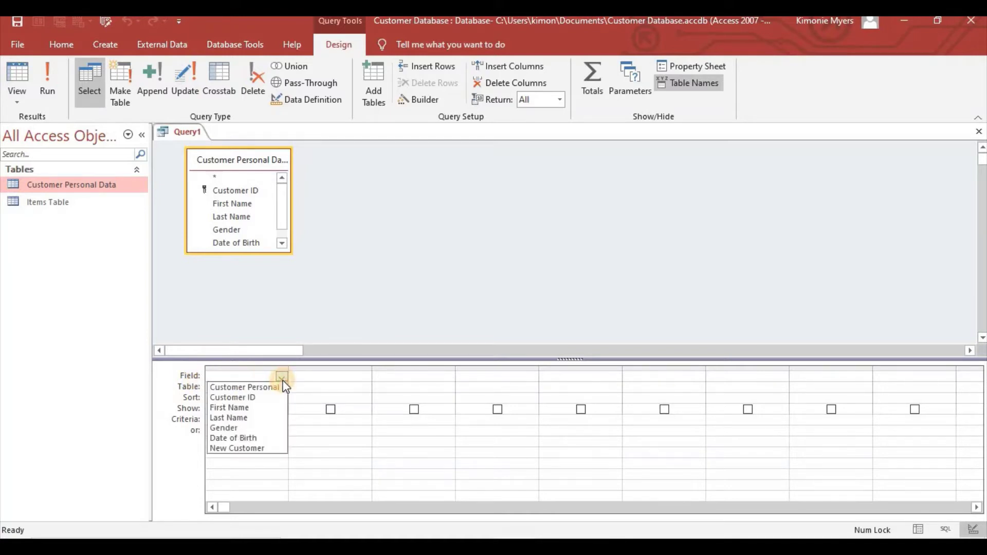
pyautogui.click(263, 400)
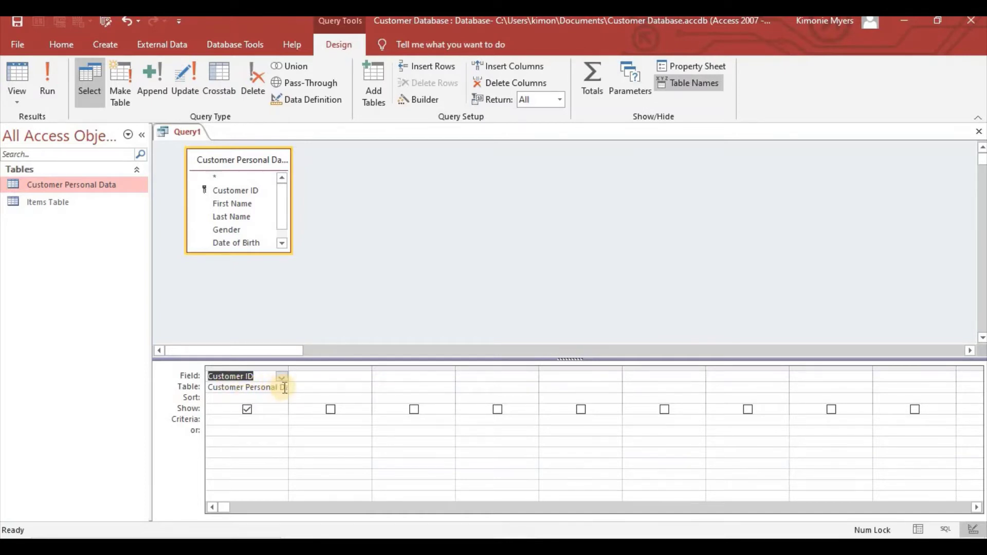
pyautogui.click(313, 376)
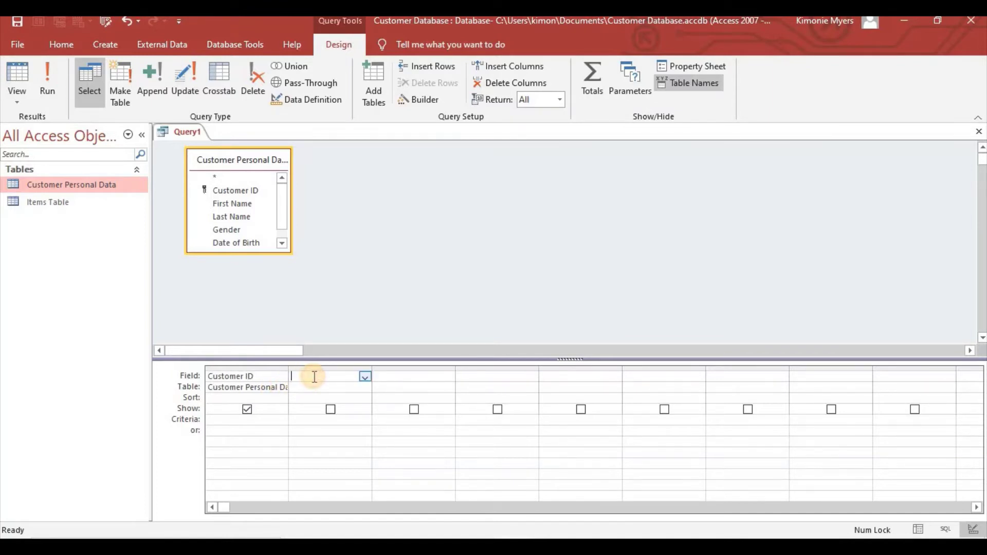
pyautogui.click(364, 378)
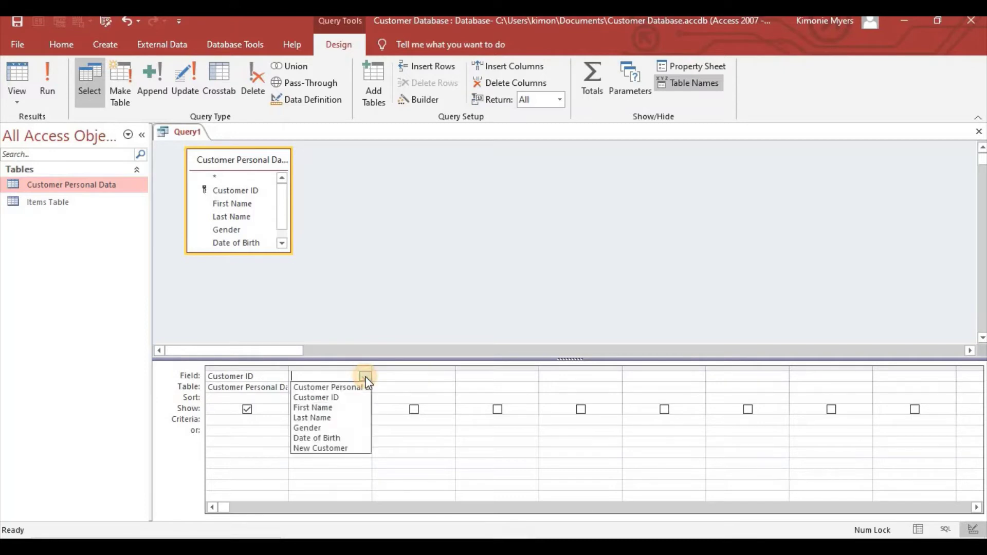
pyautogui.click(328, 406)
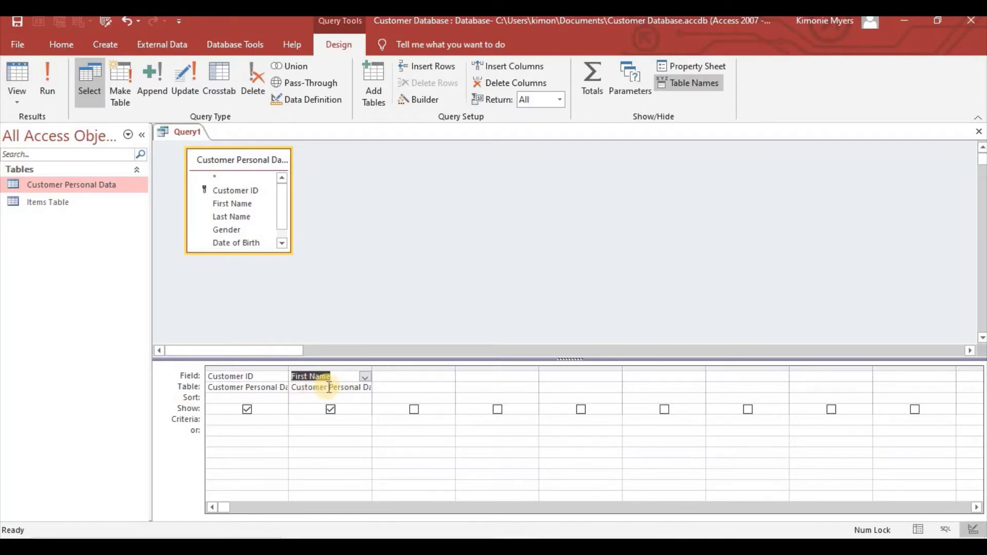
pyautogui.click(251, 218)
pyautogui.moveTo(250, 218); pyautogui.dragTo(385, 376)
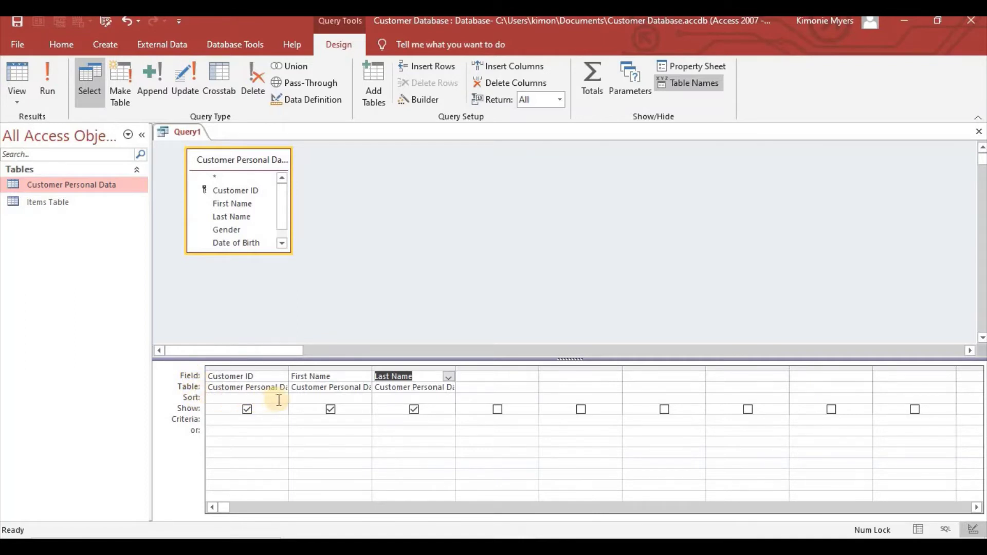
# Set the query's Last Name column to sort in Ascending order
pyautogui.click(392, 399)
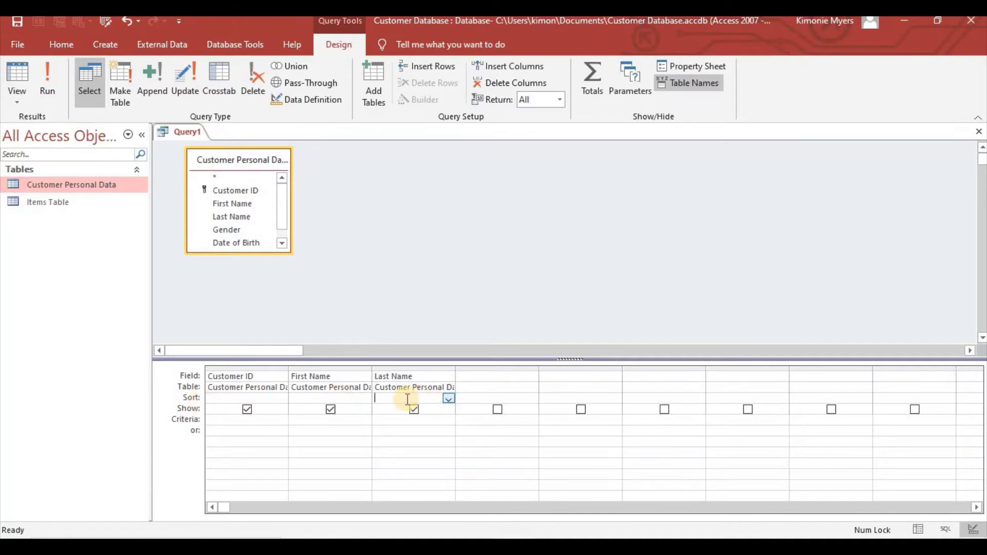
pyautogui.click(448, 399)
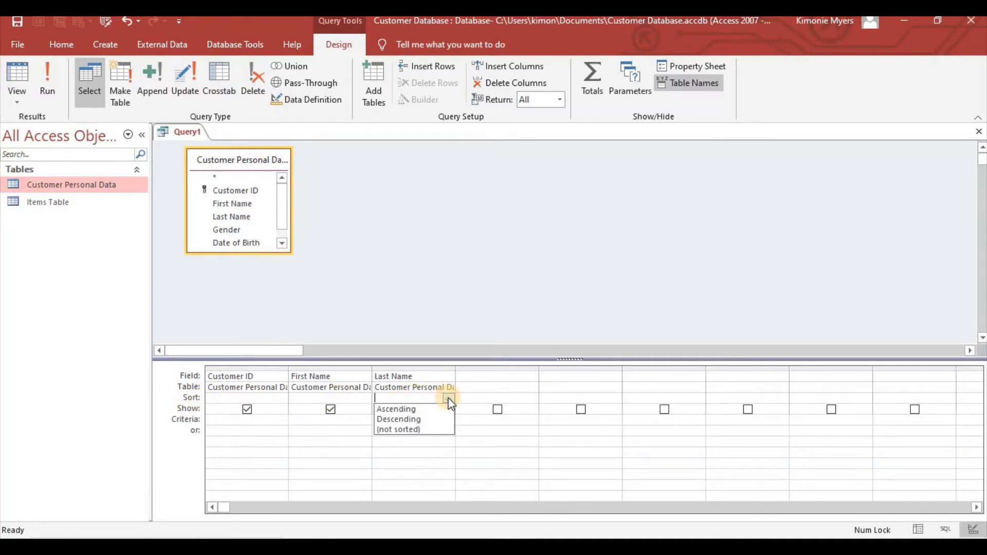
pyautogui.click(407, 409)
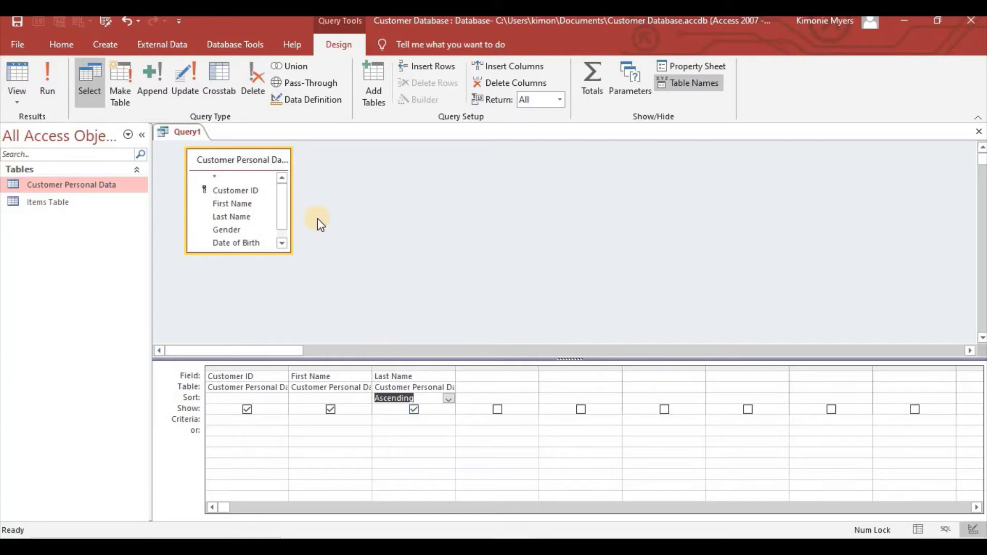
# Add the Gender field as the fourth column of the query grid
pyautogui.moveTo(285, 201); pyautogui.dragTo(286, 212)
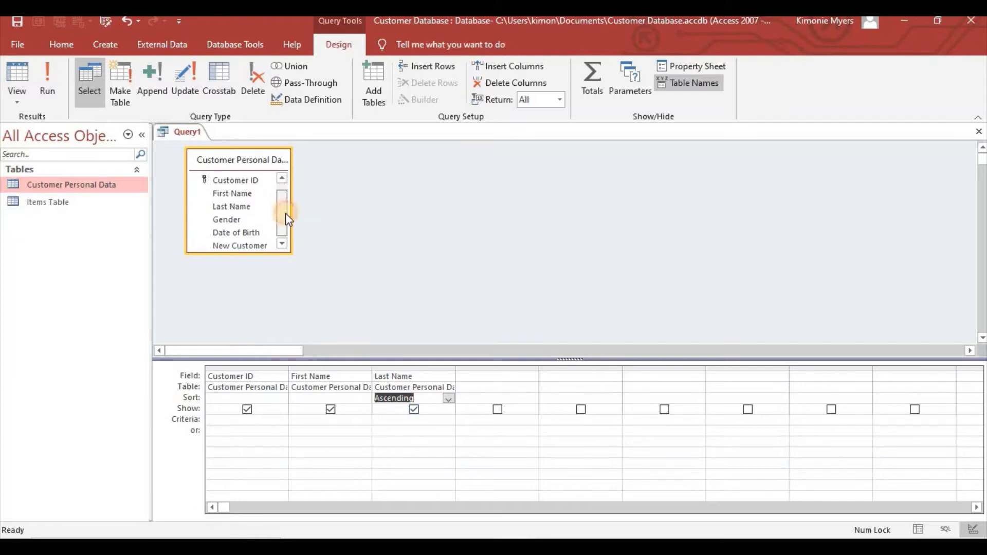
pyautogui.doubleClick(252, 218)
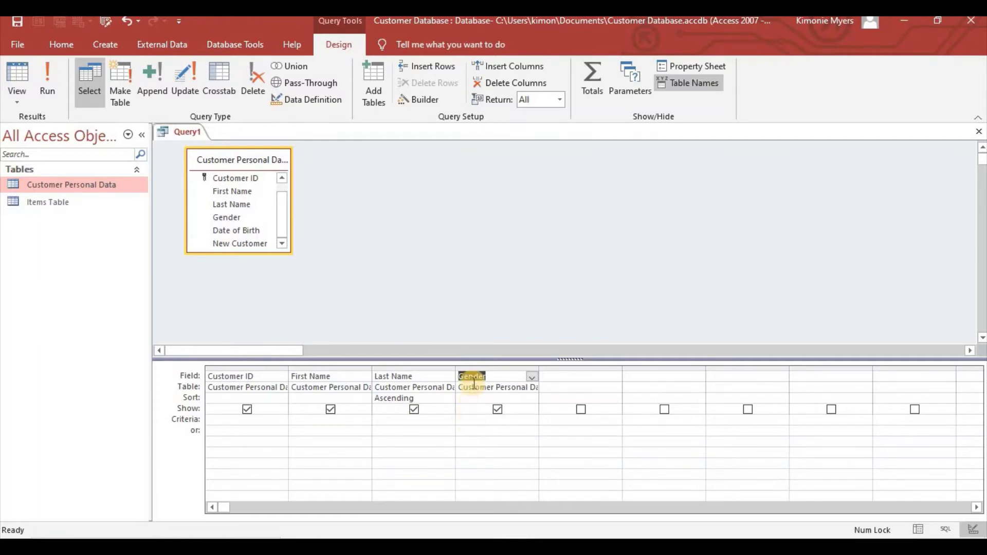
pyautogui.click(469, 419)
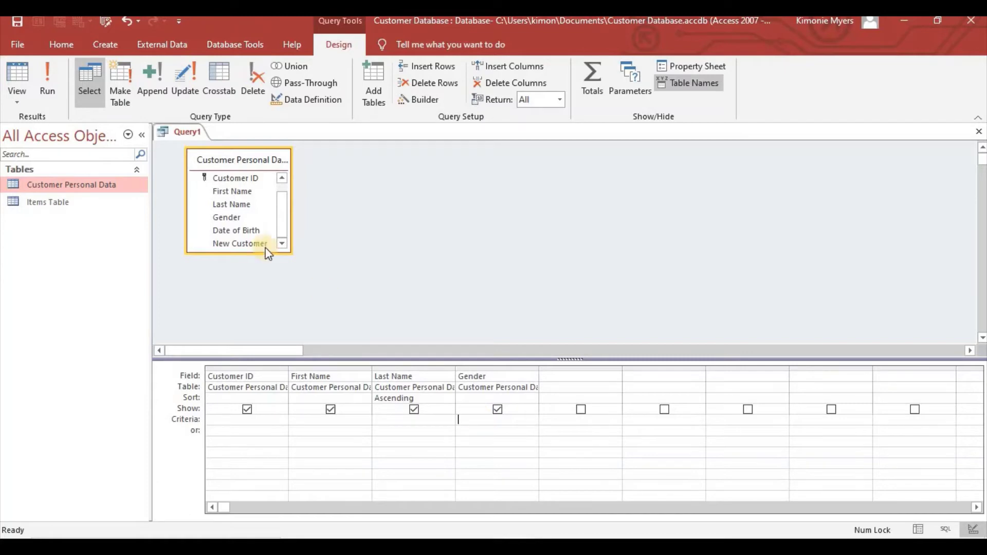
# Open the Customer Personal Data table to check how the Gender values are recorded, and close it again
pyautogui.doubleClick(81, 185)
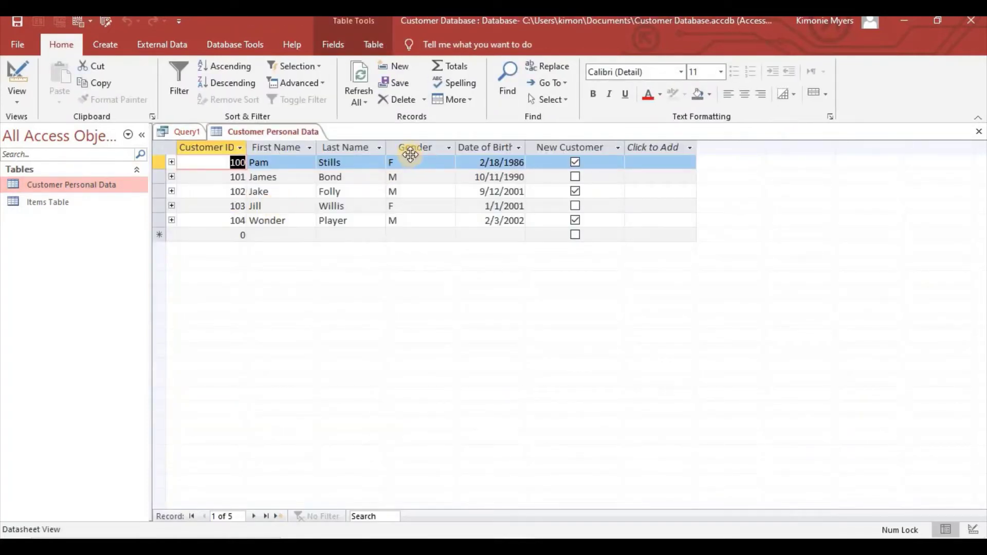
pyautogui.click(422, 149)
pyautogui.click(392, 164)
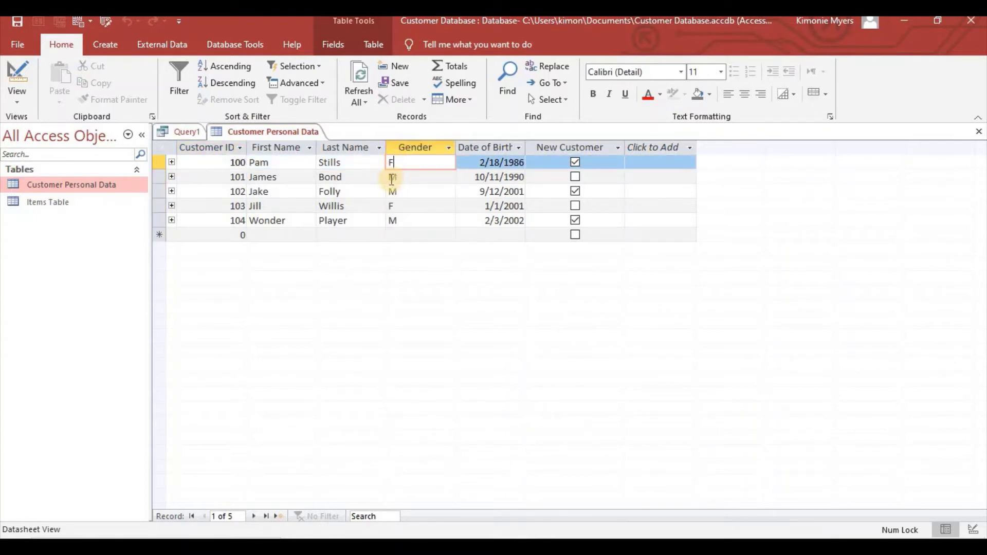
pyautogui.rightClick(282, 133)
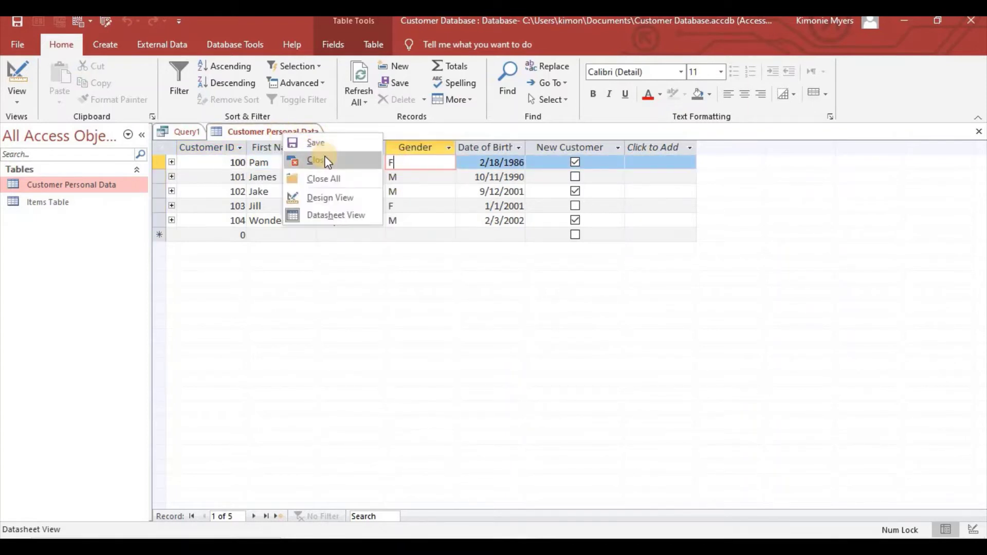
pyautogui.click(327, 162)
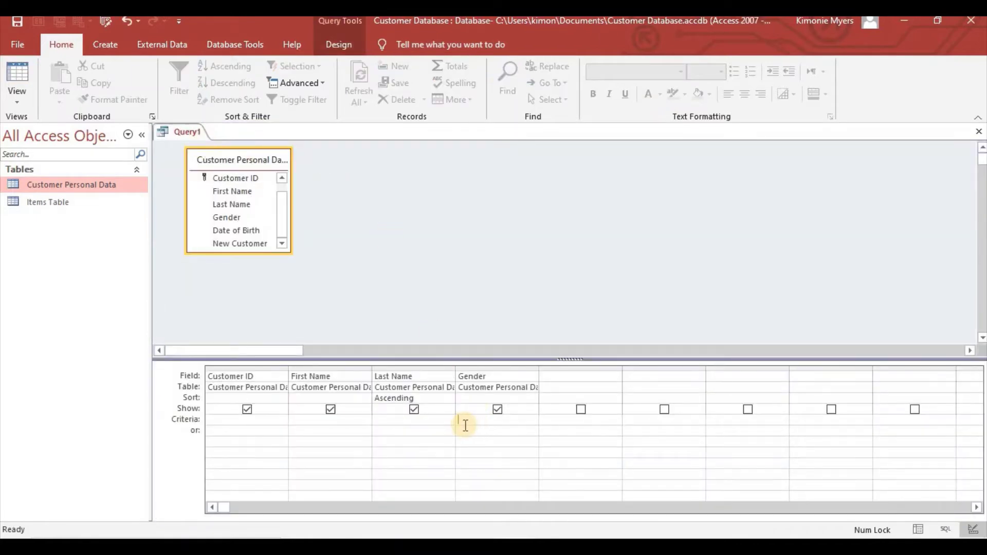
# Enter "M" as the criterion for the Gender field and run the query
pyautogui.press('capslock')
pyautogui.write('M')
pyautogui.press('capslock')
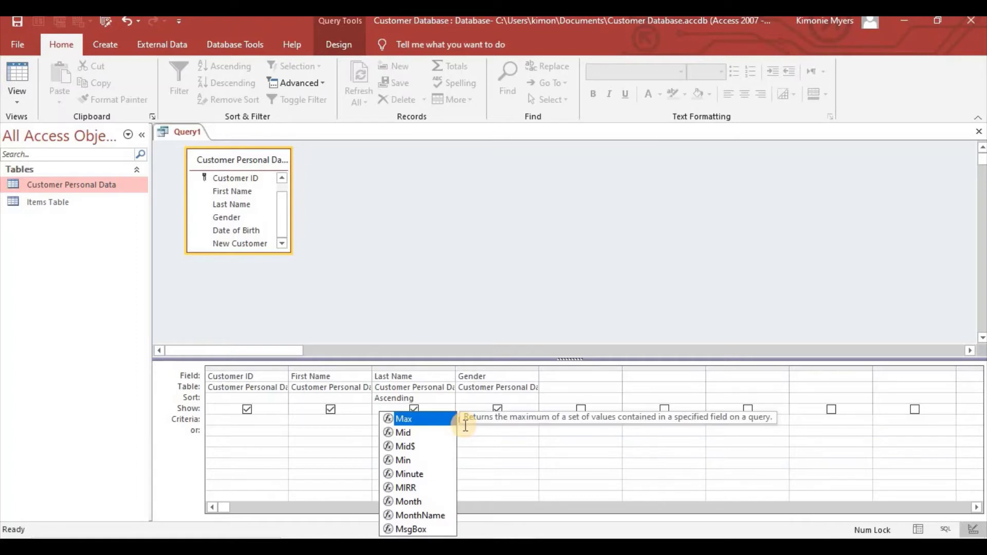
pyautogui.click(466, 426)
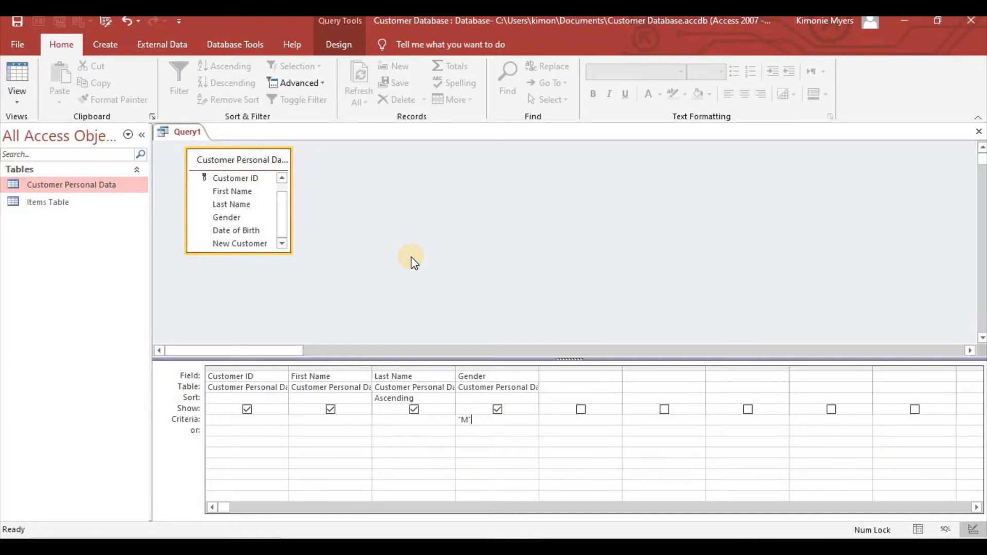
pyautogui.click(340, 20)
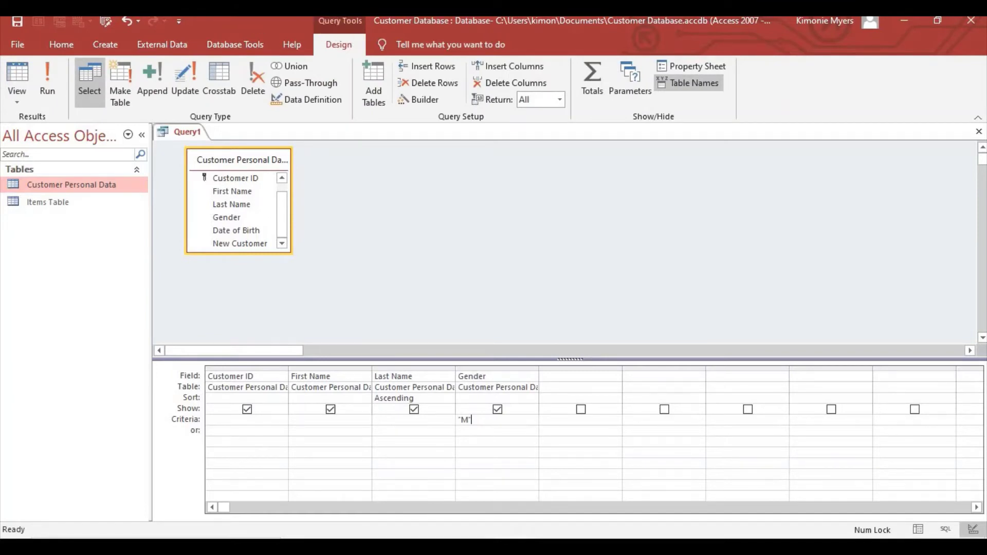
pyautogui.click(48, 77)
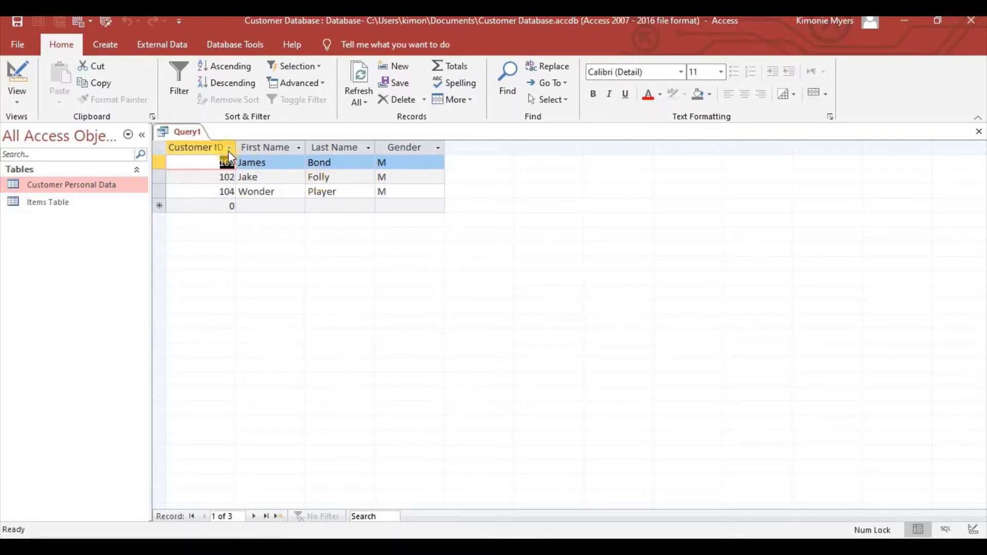
# Save the query under the name Males Query and close it
pyautogui.rightClick(184, 131)
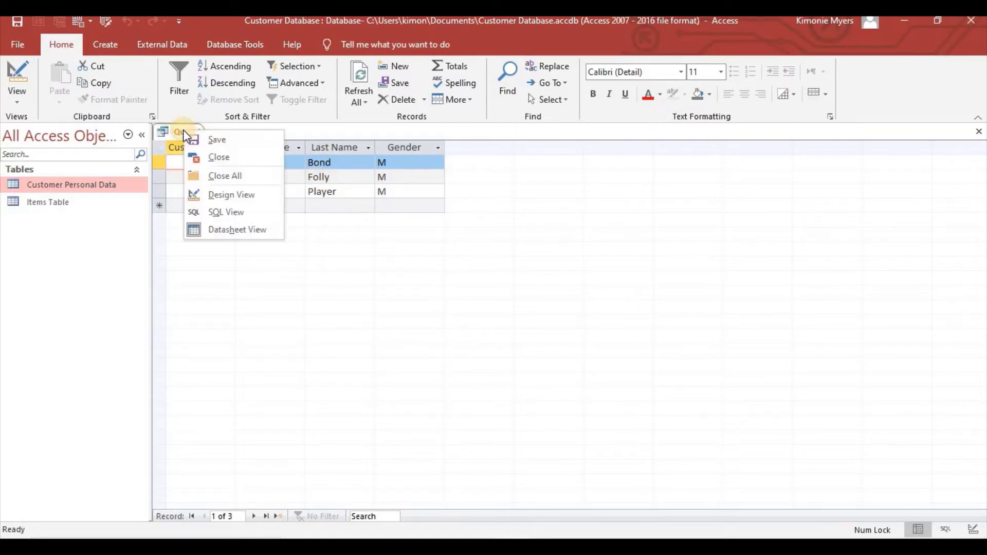
pyautogui.click(209, 139)
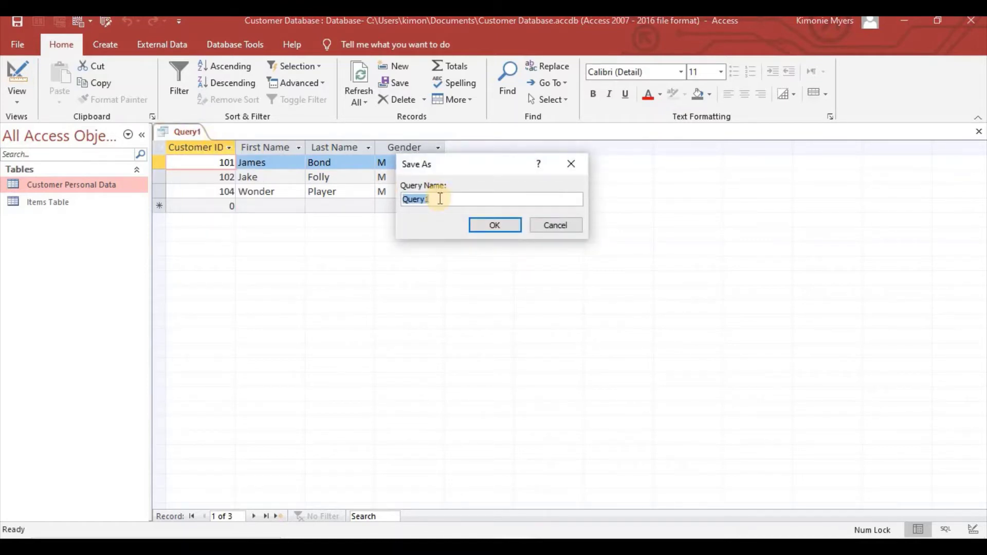
pyautogui.press('BackSpace')
pyautogui.write('Males Query')
pyautogui.click(490, 228)
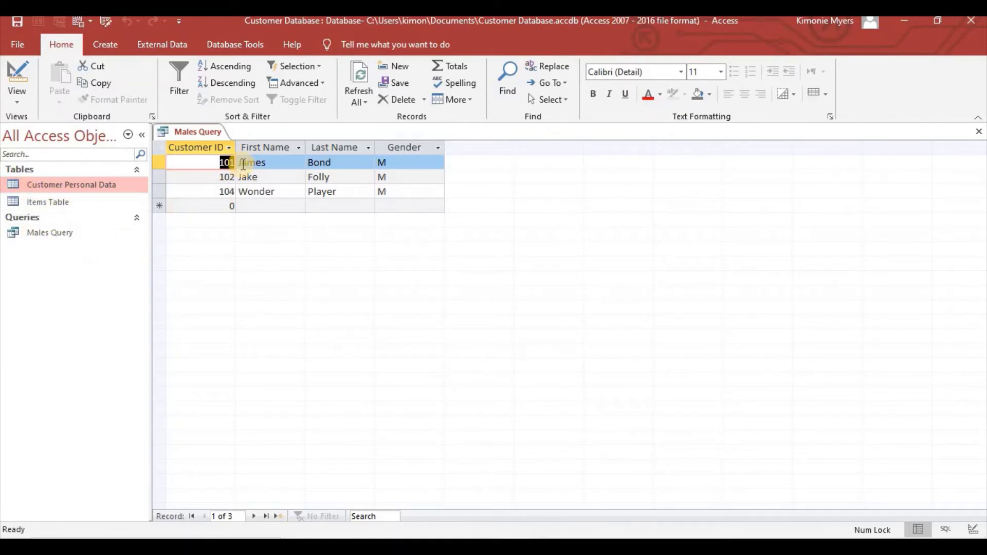
pyautogui.rightClick(188, 135)
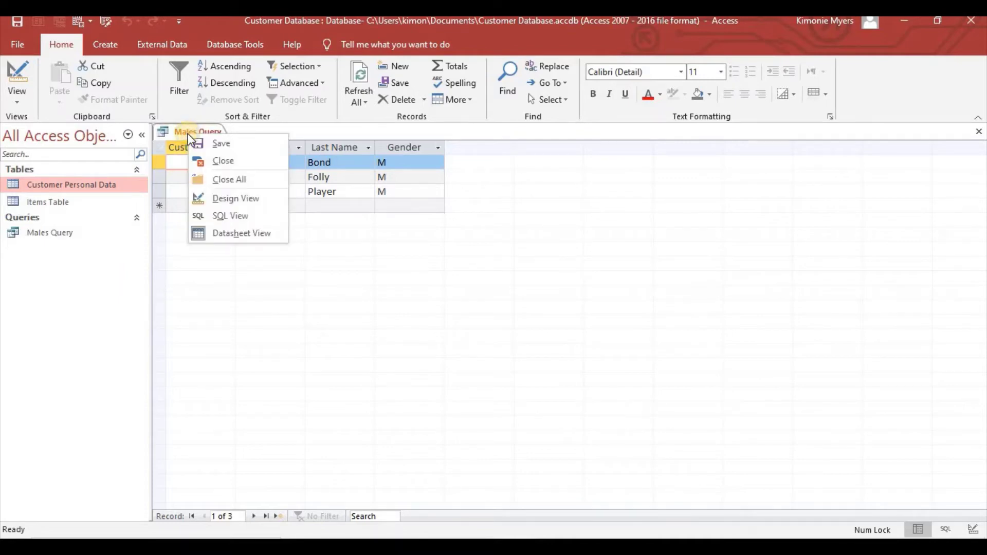
pyautogui.click(225, 160)
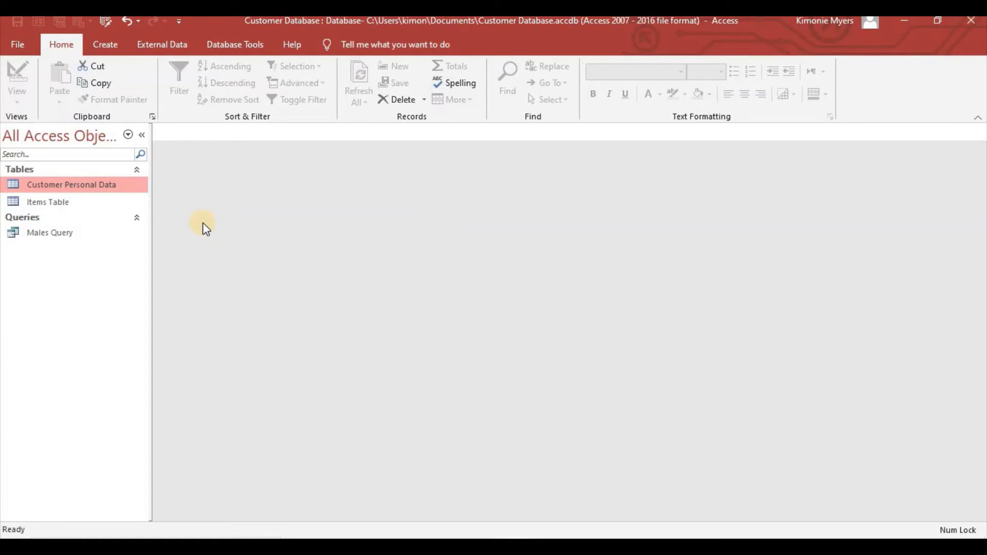
# Start a new query in Query Design based on the Customer Personal Data table
pyautogui.click(116, 48)
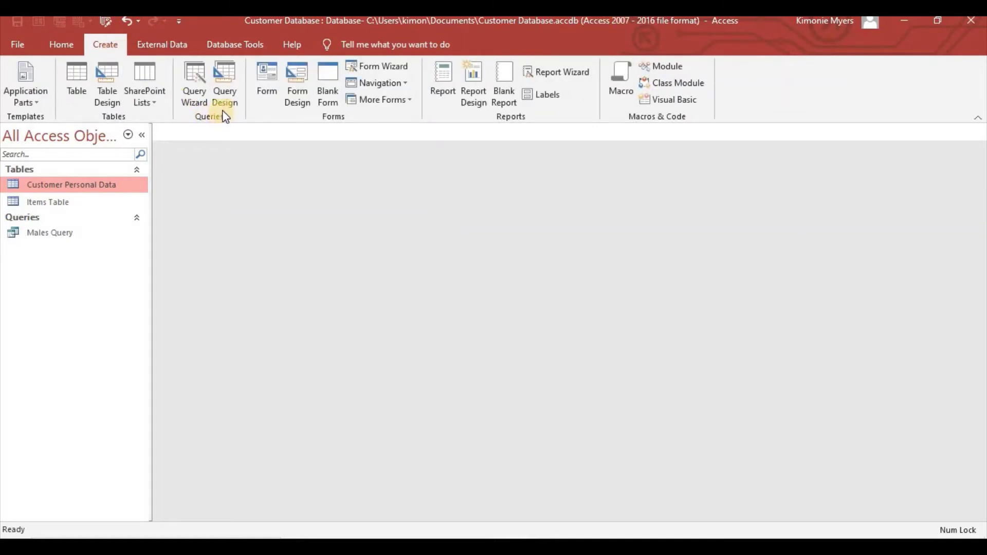
pyautogui.click(226, 85)
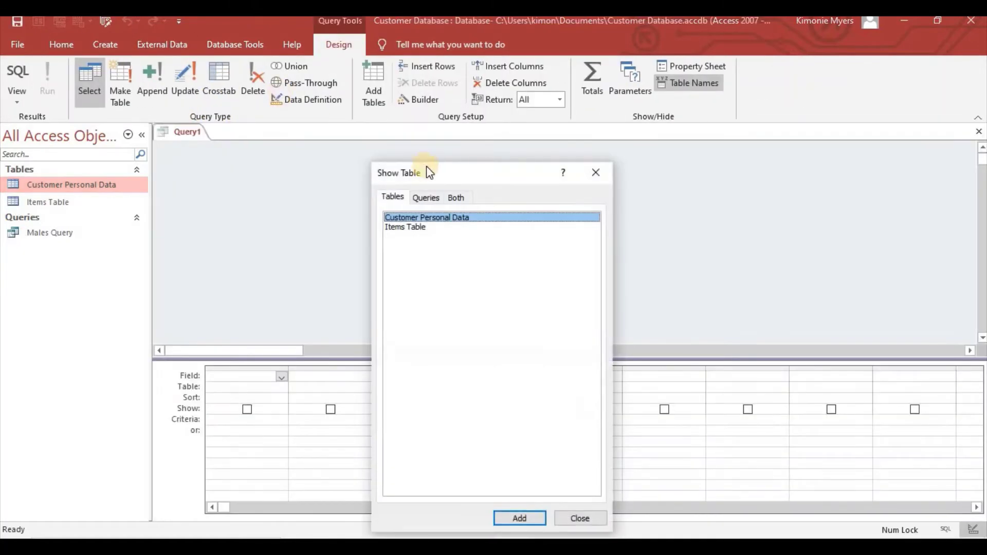
pyautogui.moveTo(412, 181); pyautogui.dragTo(486, 166)
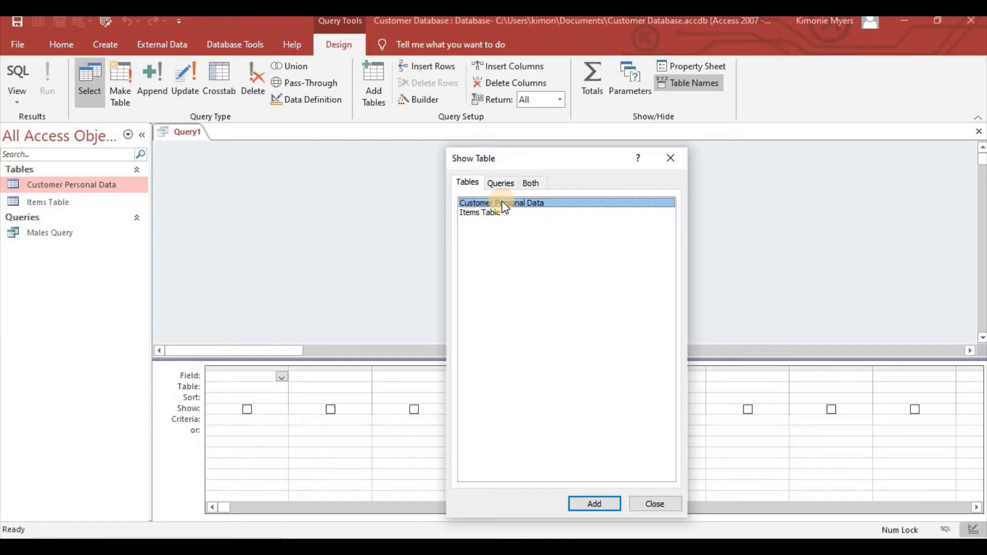
pyautogui.click(612, 503)
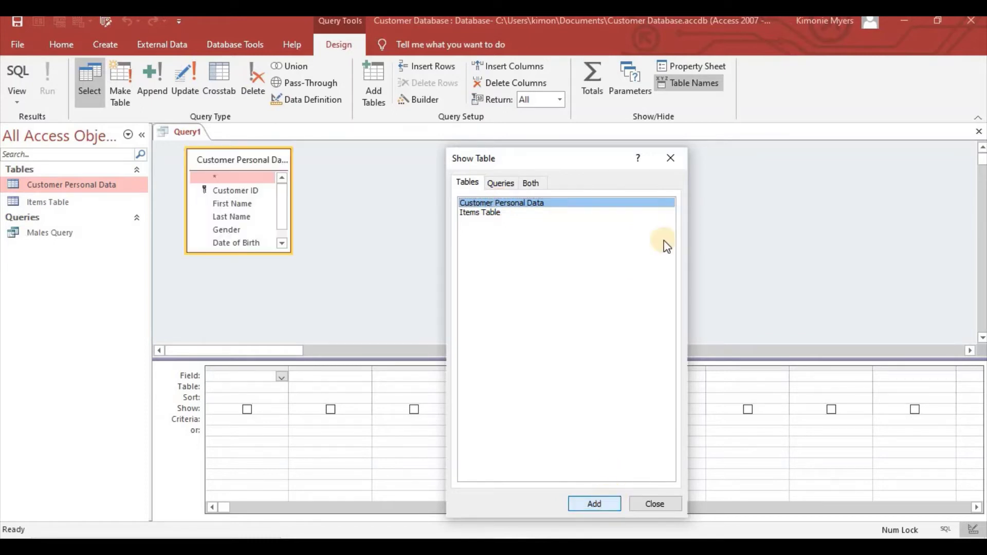
pyautogui.click(672, 158)
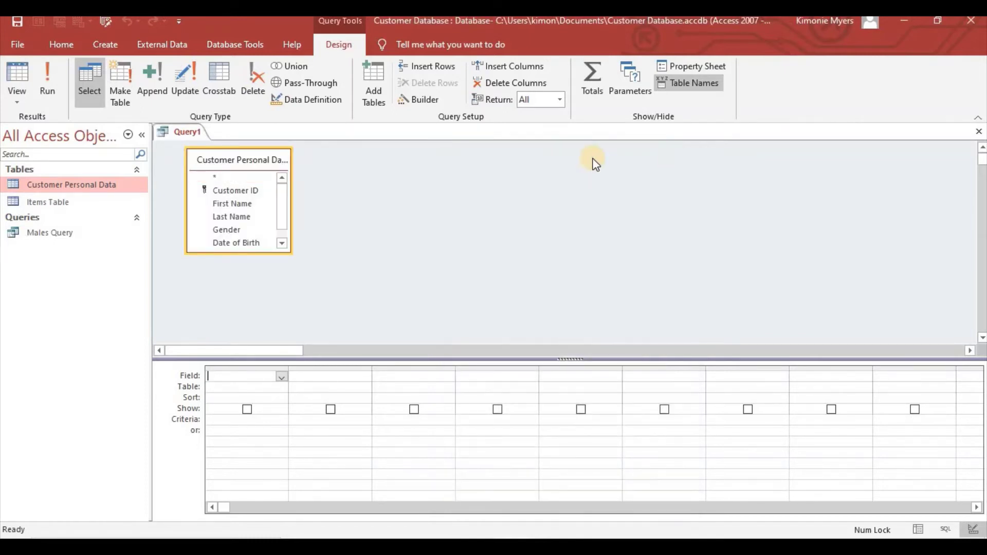
pyautogui.moveTo(242, 159); pyautogui.dragTo(264, 161)
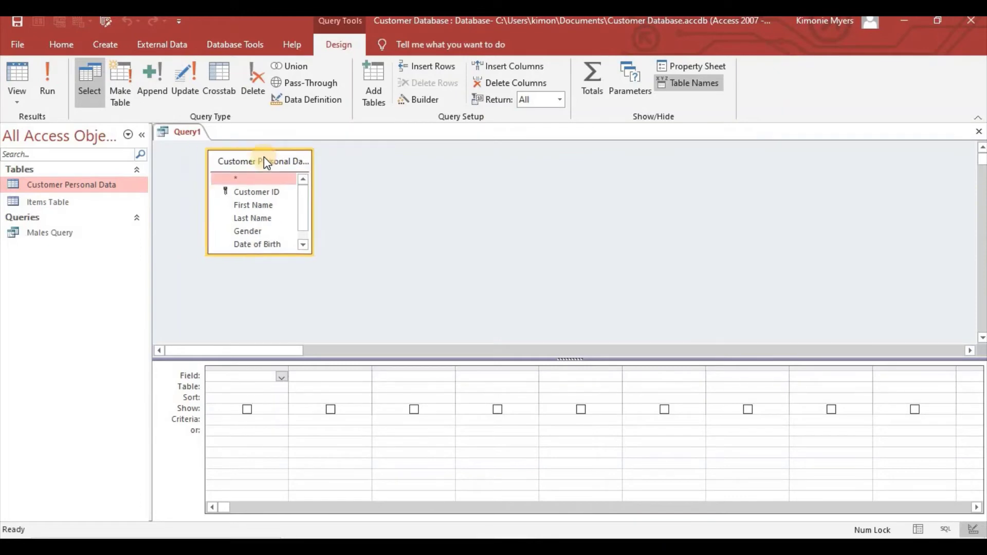
# Add the Customer ID, First Name, Last Name and New Customer fields to the query grid
pyautogui.doubleClick(262, 193)
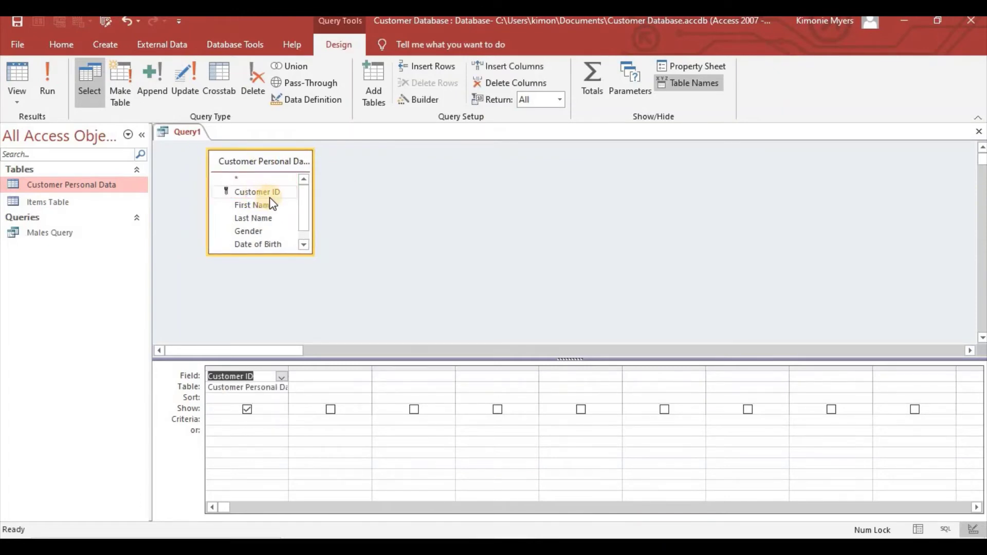
pyautogui.doubleClick(257, 205)
pyautogui.doubleClick(247, 217)
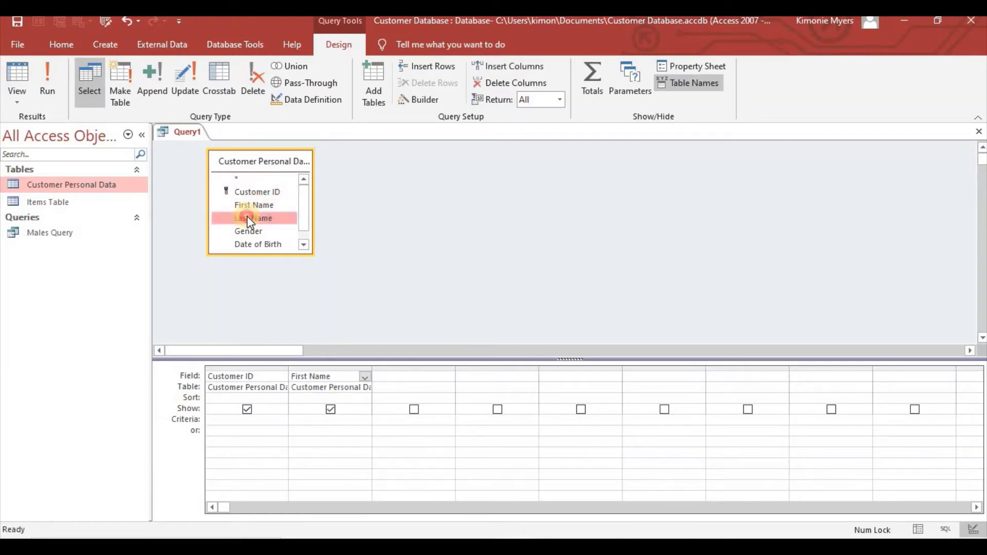
pyautogui.scroll(-1, 304, 227)
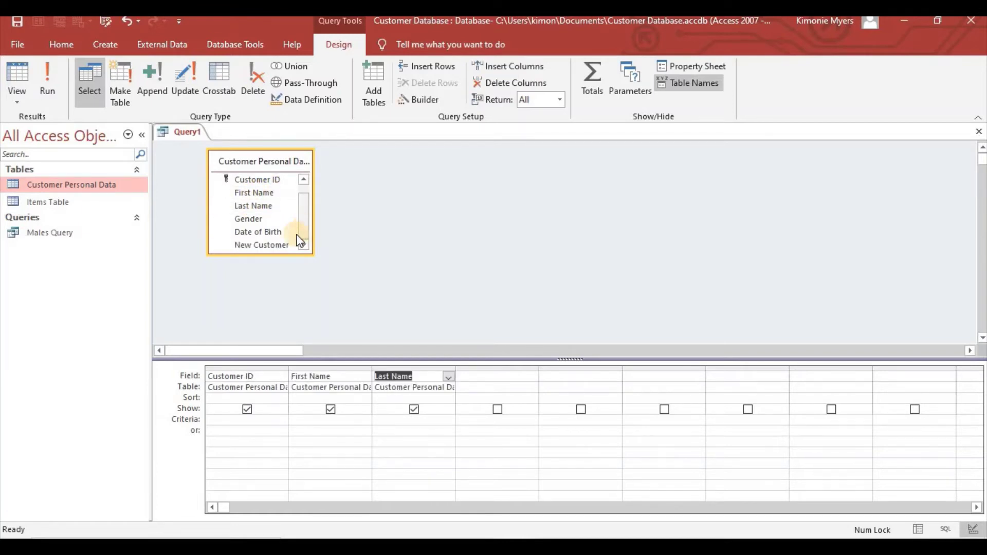
pyautogui.doubleClick(264, 244)
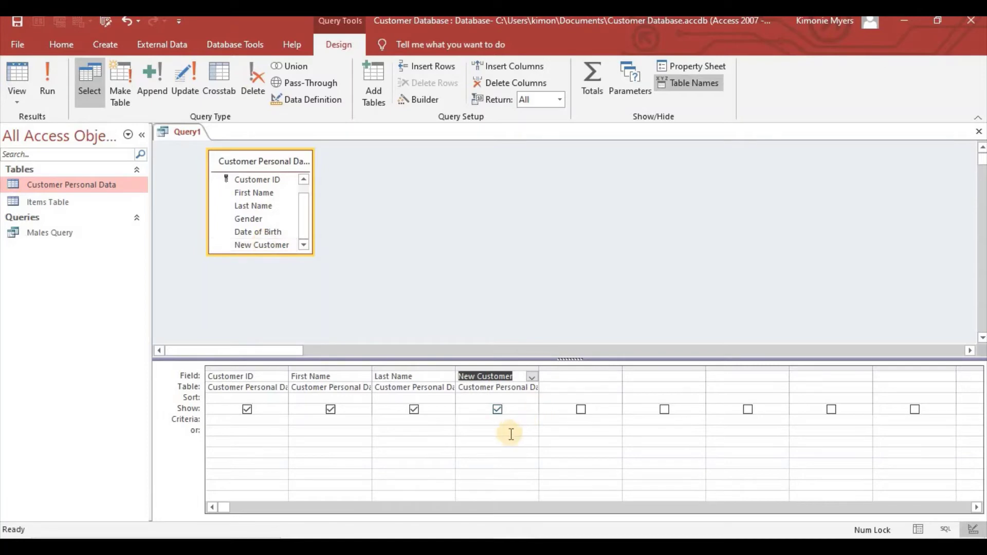
# Enter yes as the criterion for the New Customer field and run the query
pyautogui.click(466, 420)
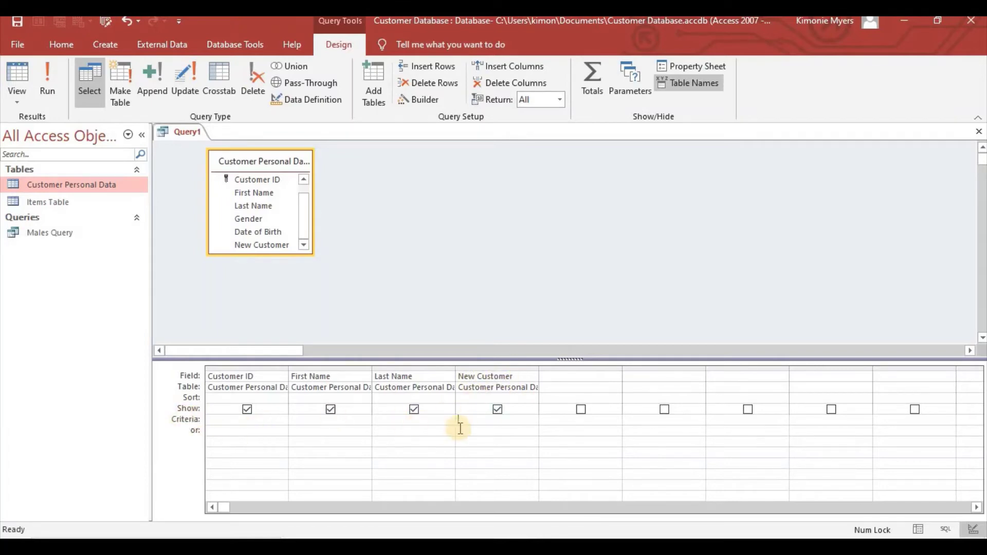
pyautogui.write('ye')
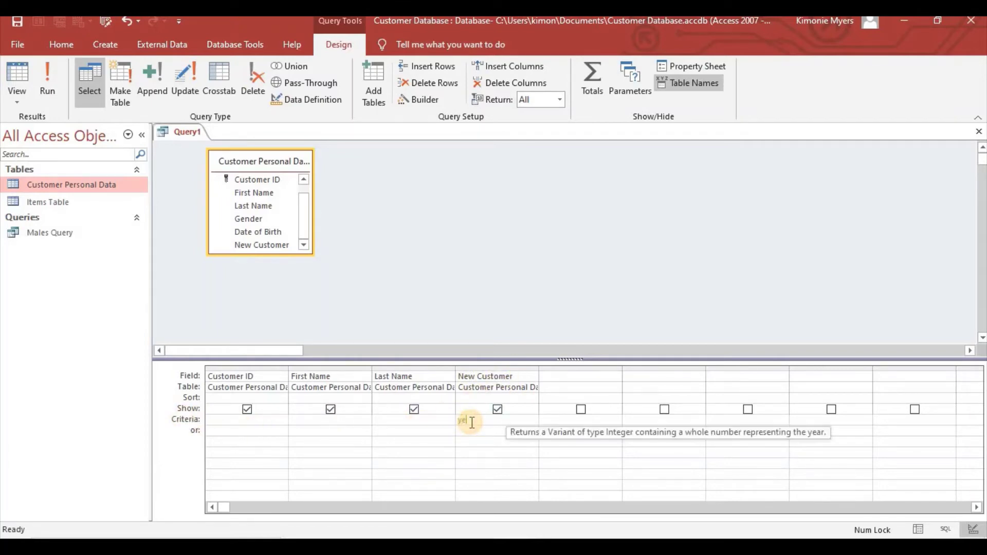
pyautogui.write('s')
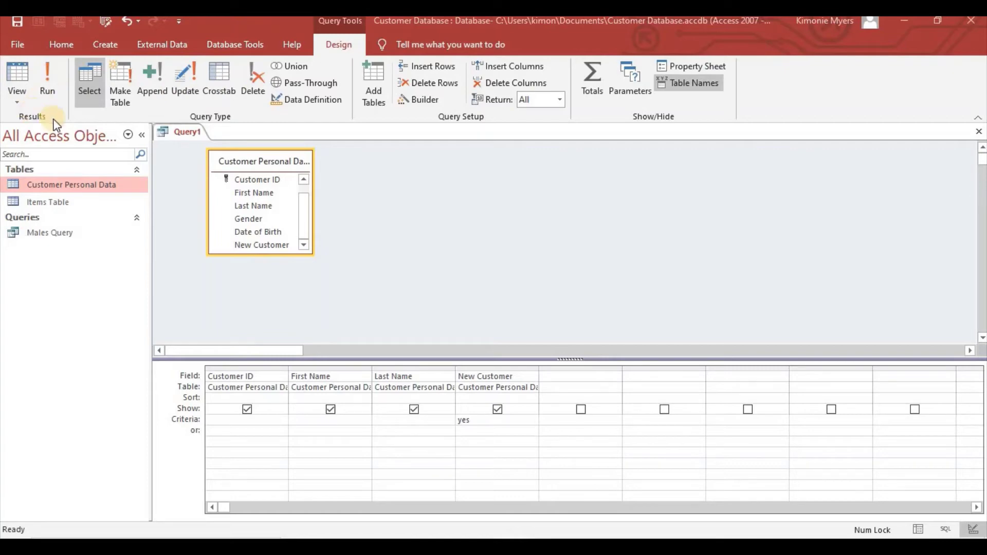
pyautogui.click(49, 77)
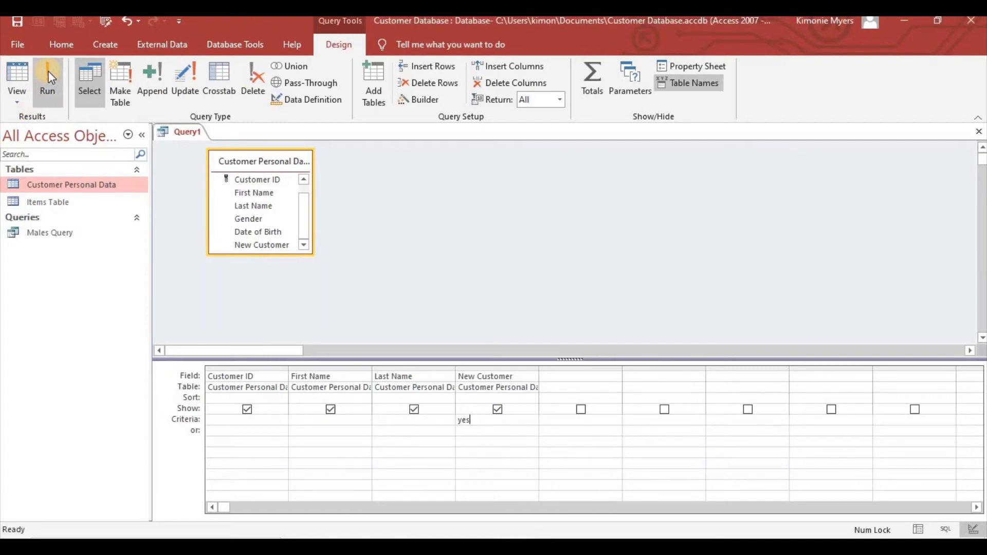
pyautogui.click(49, 77)
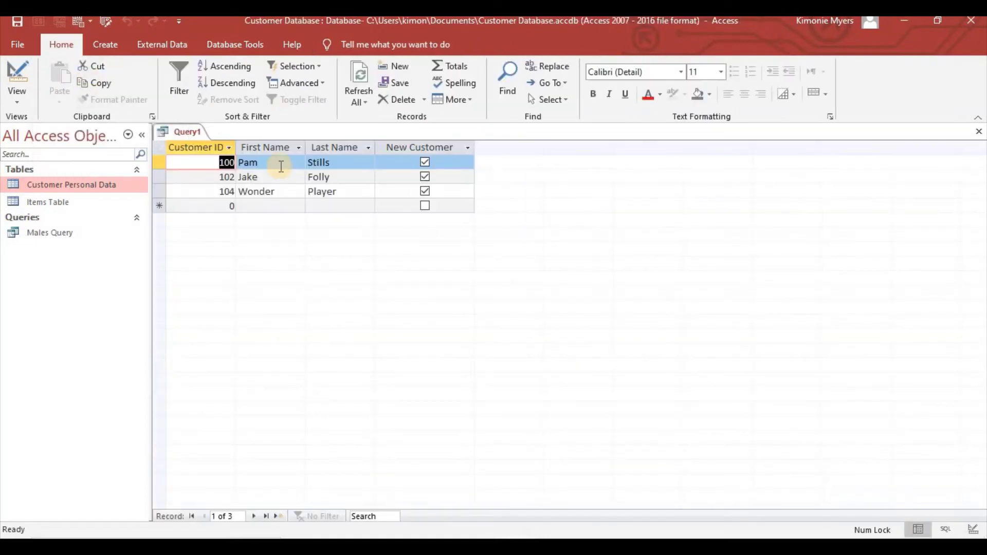
pyautogui.click(425, 162)
# Save the query under the name New Customers Query and close it
pyautogui.rightClick(175, 133)
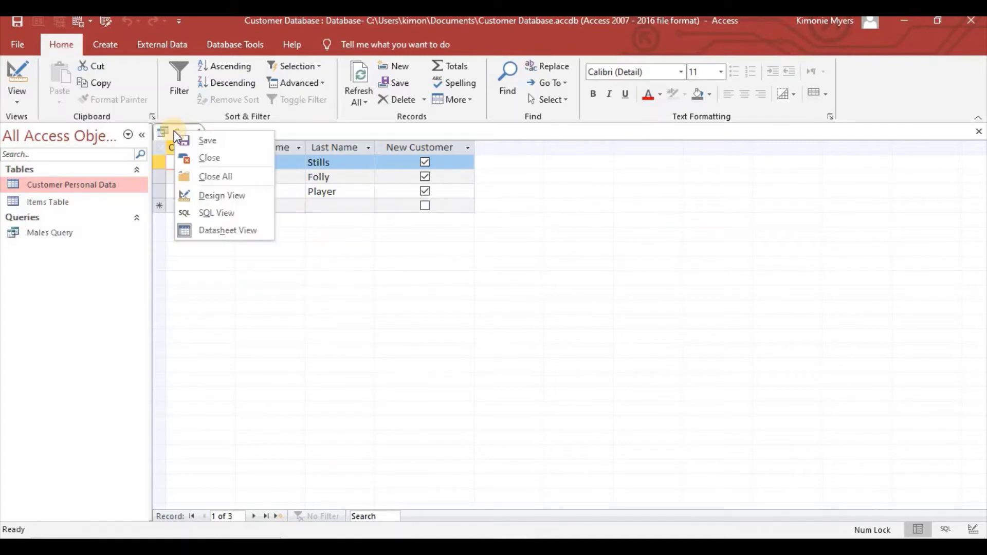
pyautogui.click(198, 138)
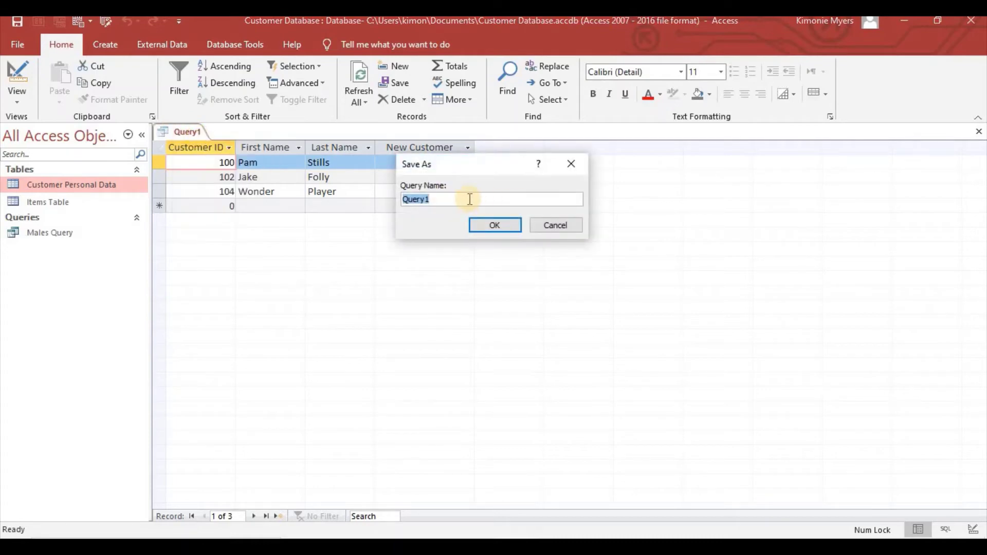
pyautogui.press('BackSpace')
pyautogui.write('New Customers Query')
pyautogui.click(494, 226)
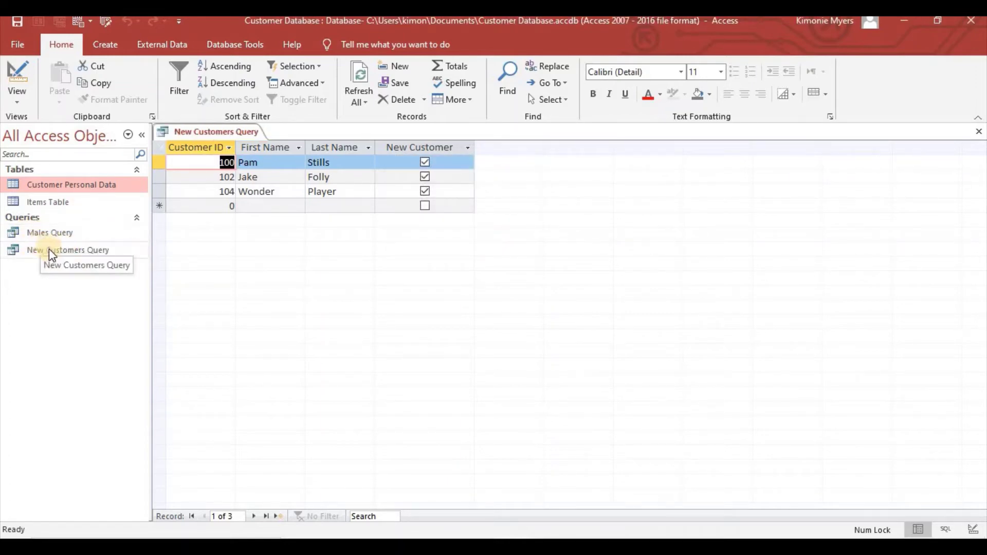
pyautogui.click(88, 251)
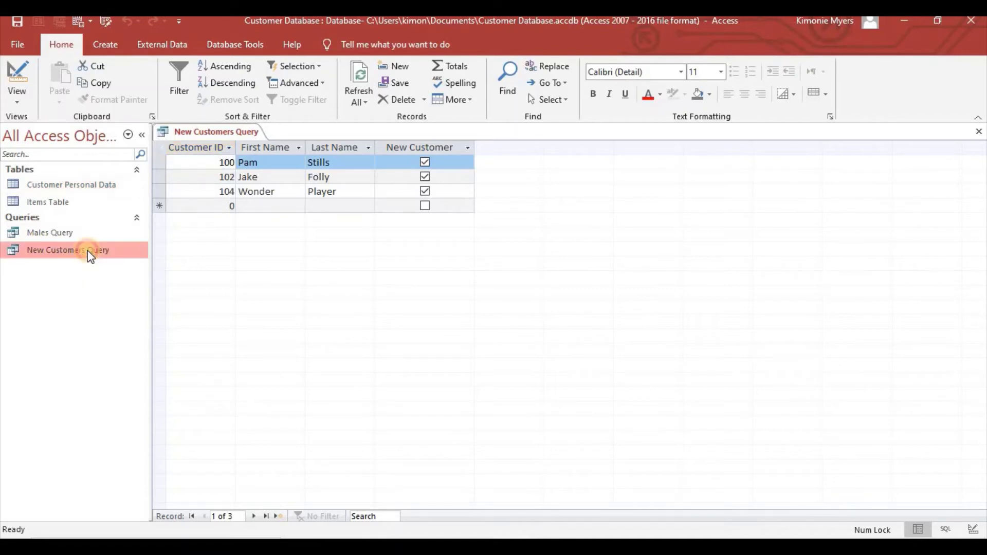
pyautogui.rightClick(220, 135)
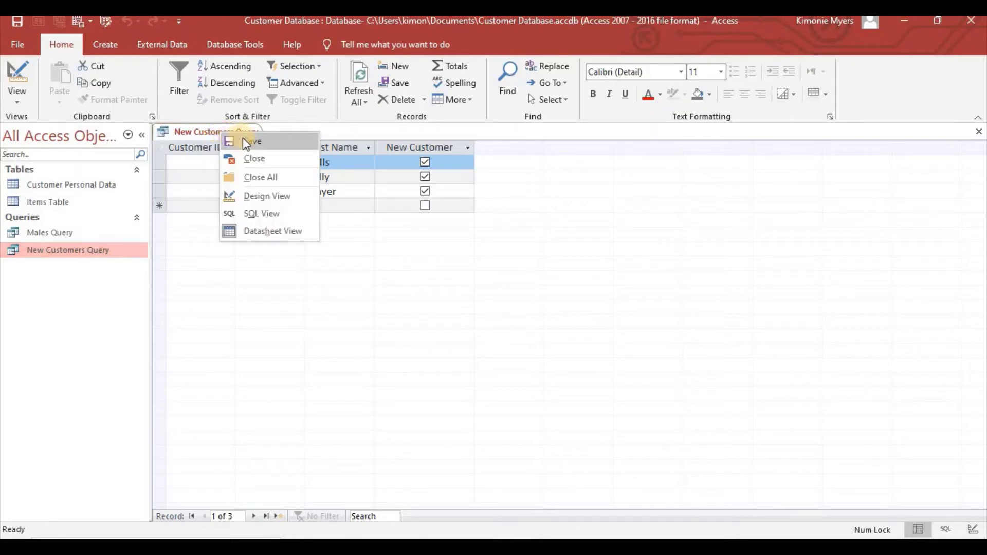
pyautogui.click(254, 160)
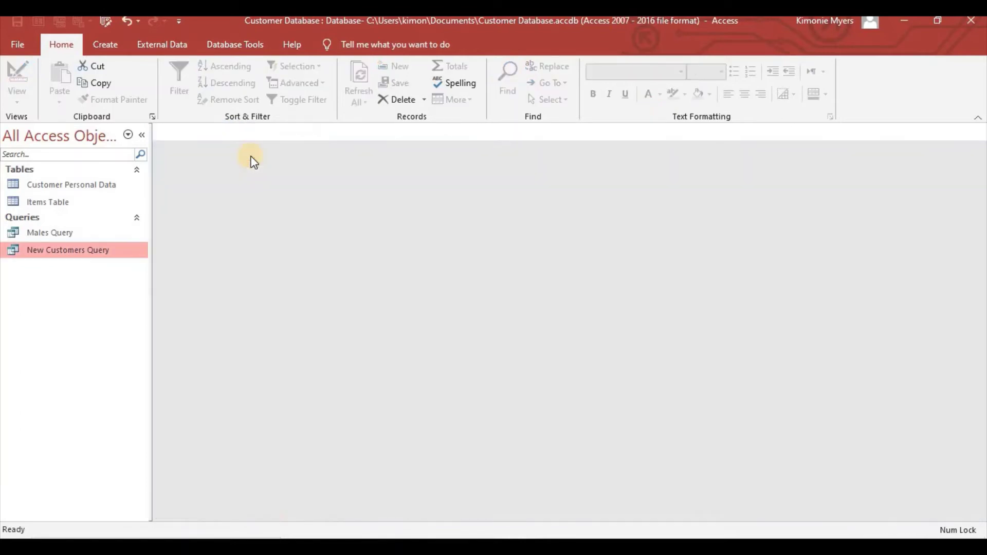
# Start another query in Query Design with both Customer Personal Data and Items Table, and space the two field lists apart
pyautogui.click(104, 44)
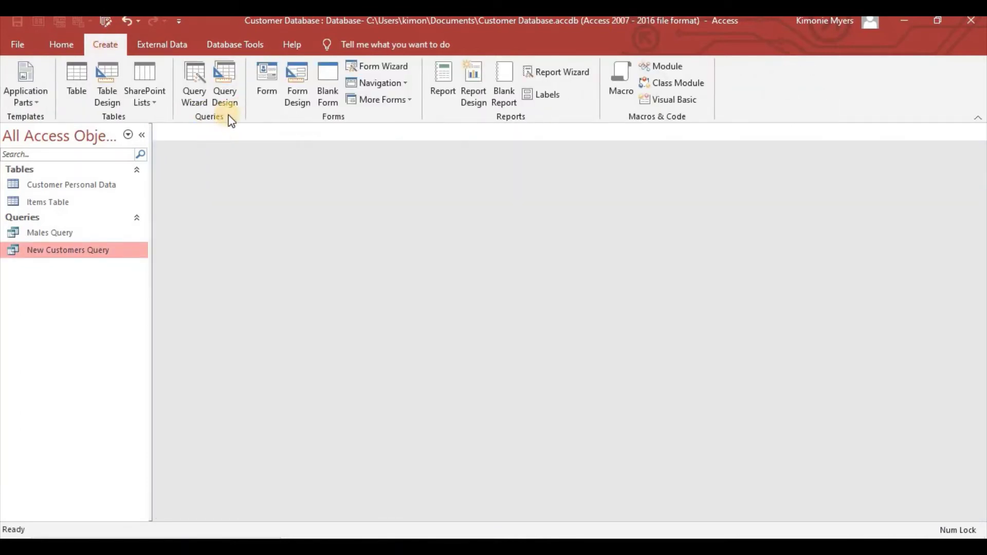
pyautogui.click(226, 73)
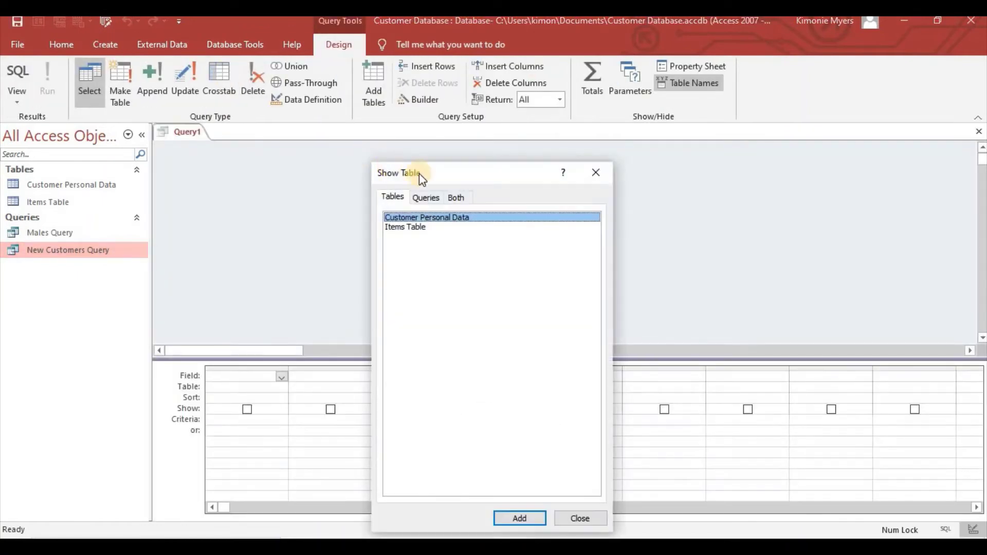
pyautogui.moveTo(437, 175); pyautogui.dragTo(479, 149)
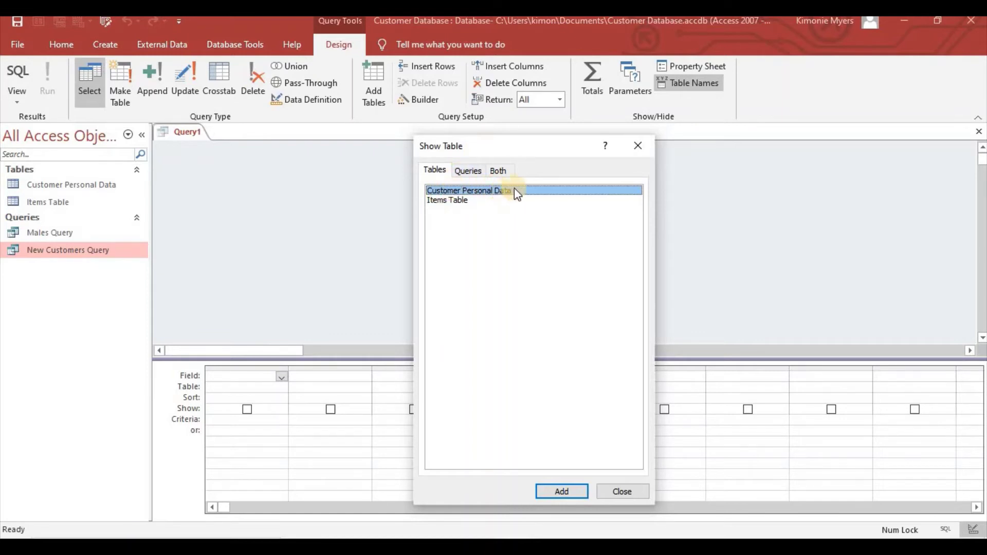
pyautogui.click(564, 489)
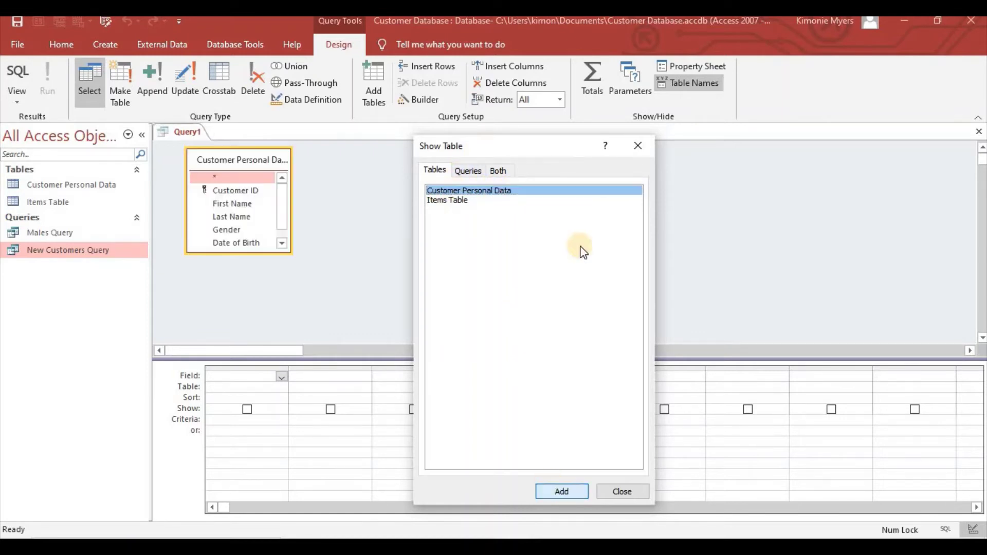
pyautogui.click(446, 202)
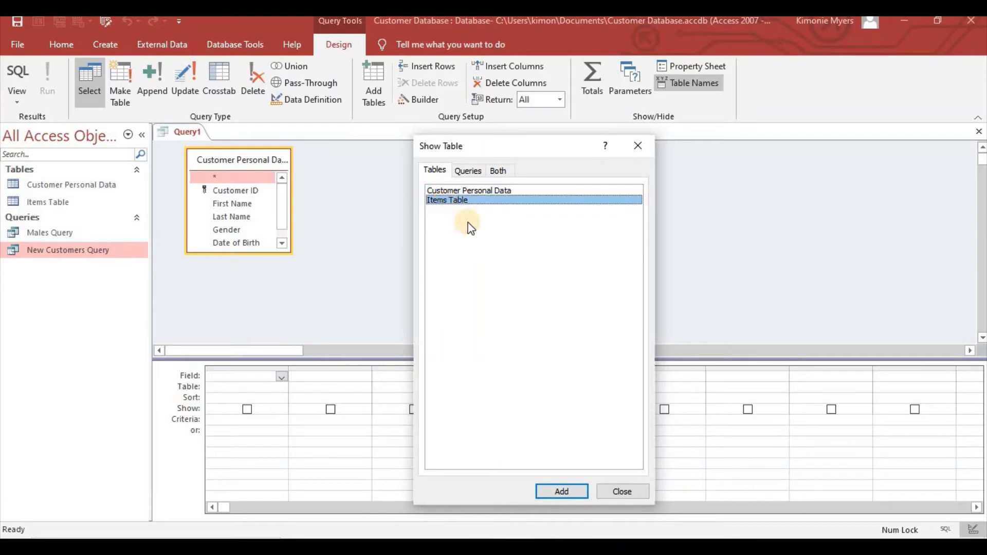
pyautogui.click(563, 492)
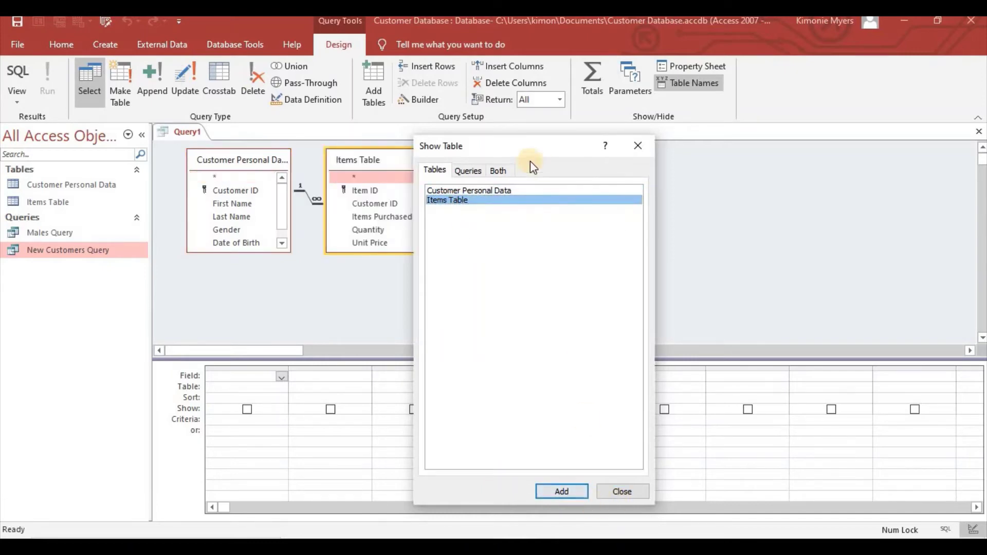
pyautogui.moveTo(499, 145); pyautogui.dragTo(615, 148)
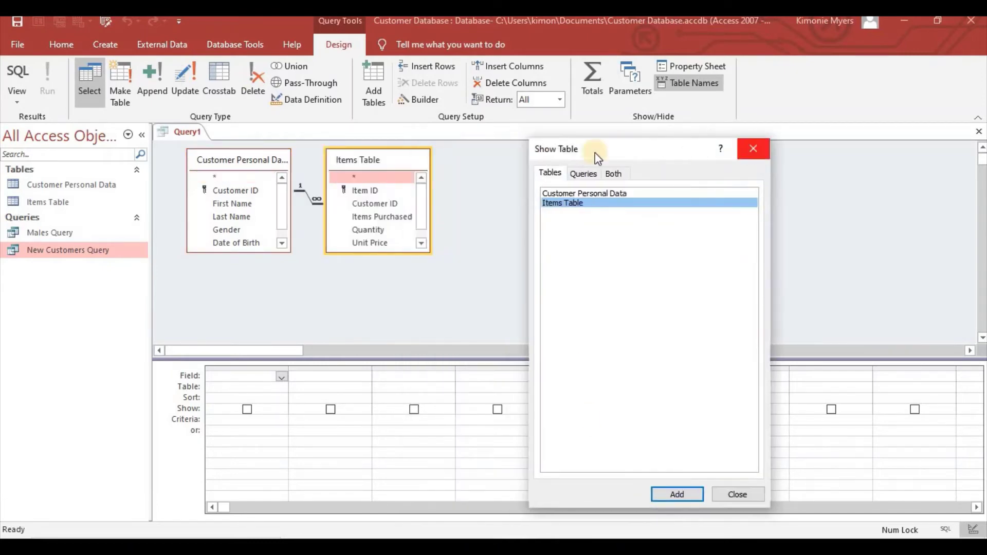
pyautogui.click(744, 152)
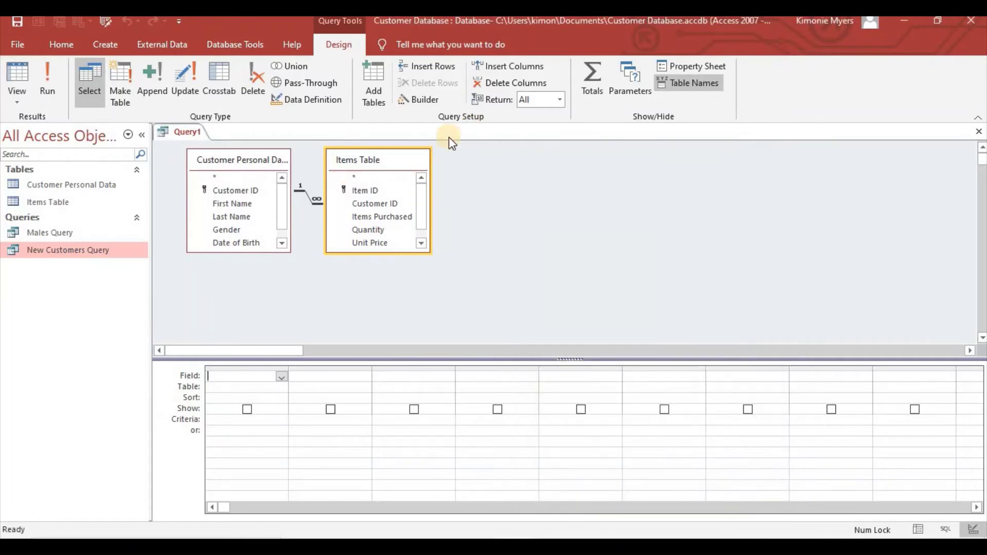
pyautogui.moveTo(393, 155); pyautogui.dragTo(416, 158)
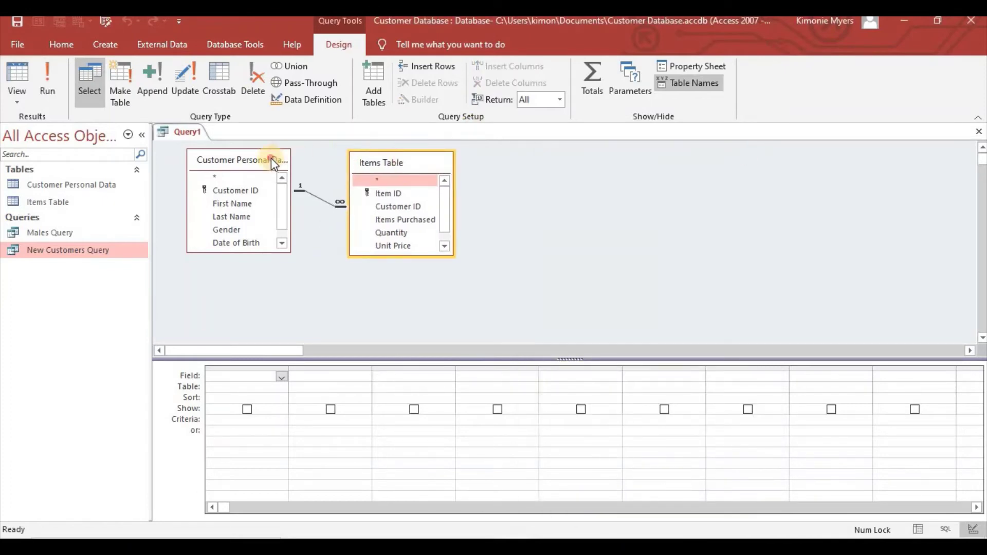
pyautogui.moveTo(270, 158); pyautogui.dragTo(284, 160)
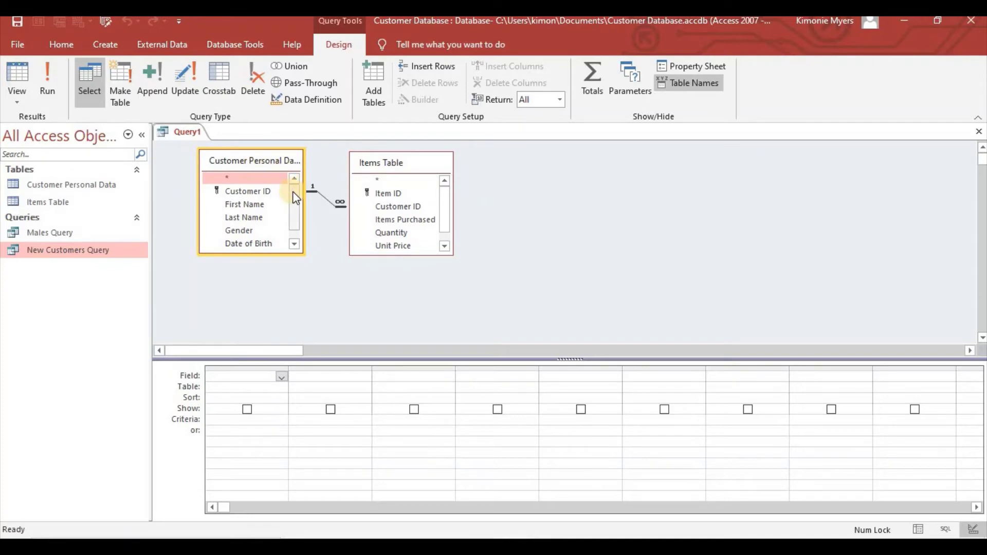
# Add the First Name, Last Name and Gender fields from Customer Personal Data to the query grid
pyautogui.moveTo(292, 200); pyautogui.dragTo(292, 214)
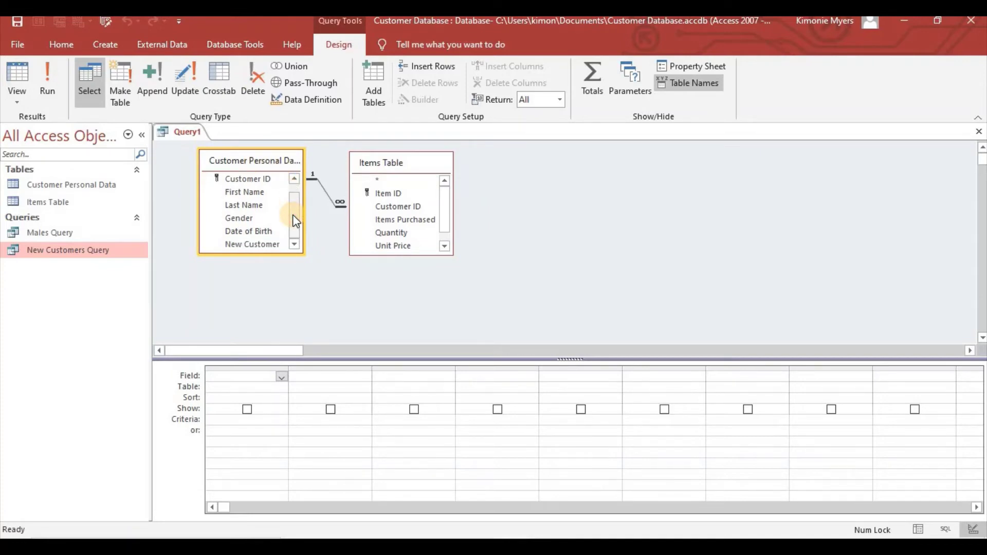
pyautogui.doubleClick(255, 193)
pyautogui.doubleClick(245, 206)
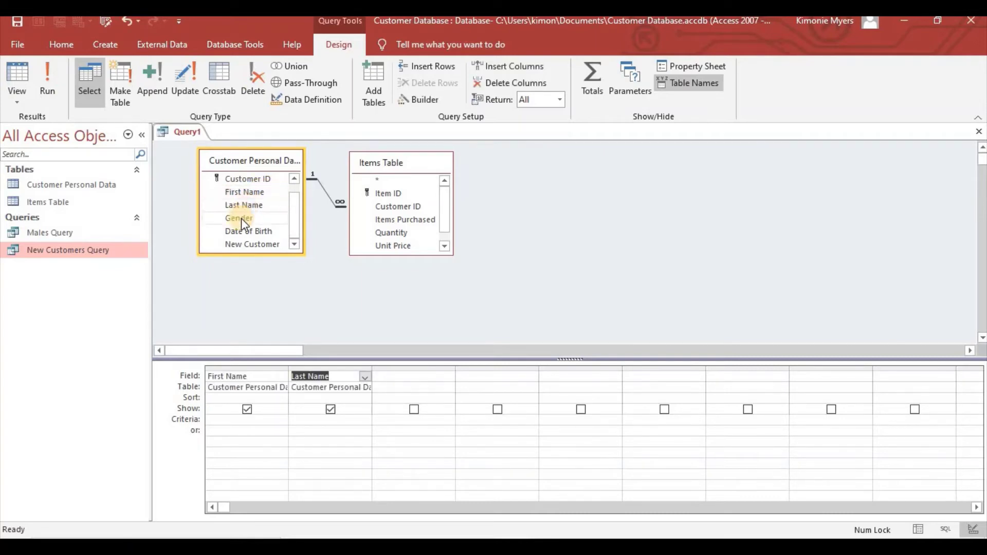
pyautogui.doubleClick(242, 218)
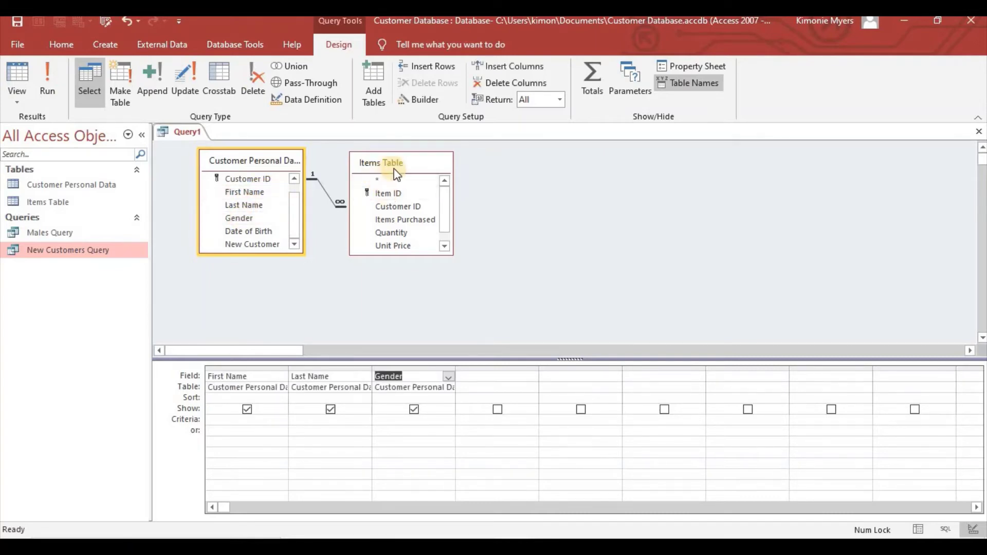
# Add the Items Purchased, Quantity and Final Price fields from Items Table to the query grid
pyautogui.moveTo(445, 205); pyautogui.dragTo(445, 215)
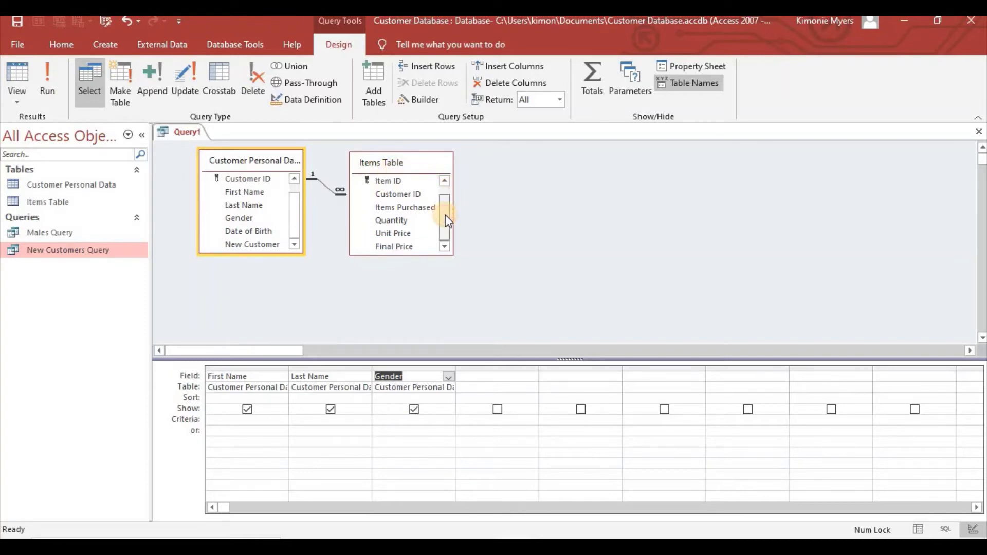
pyautogui.doubleClick(415, 206)
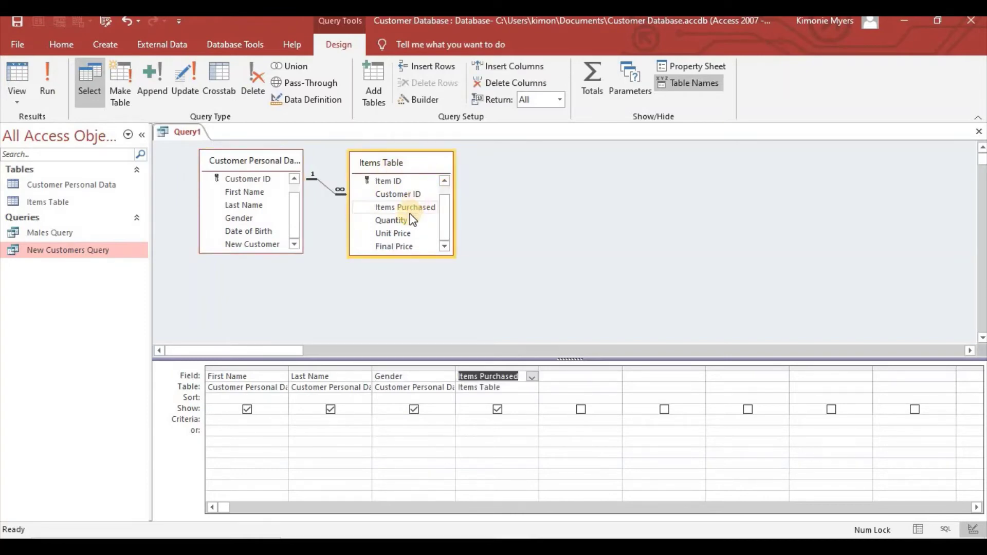
pyautogui.click(403, 221)
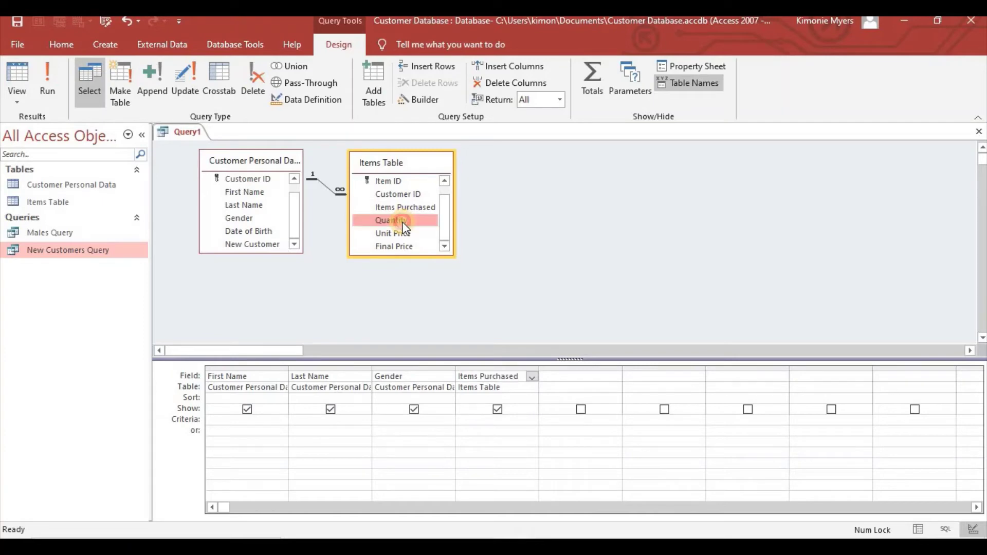
pyautogui.doubleClick(403, 221)
pyautogui.click(392, 246)
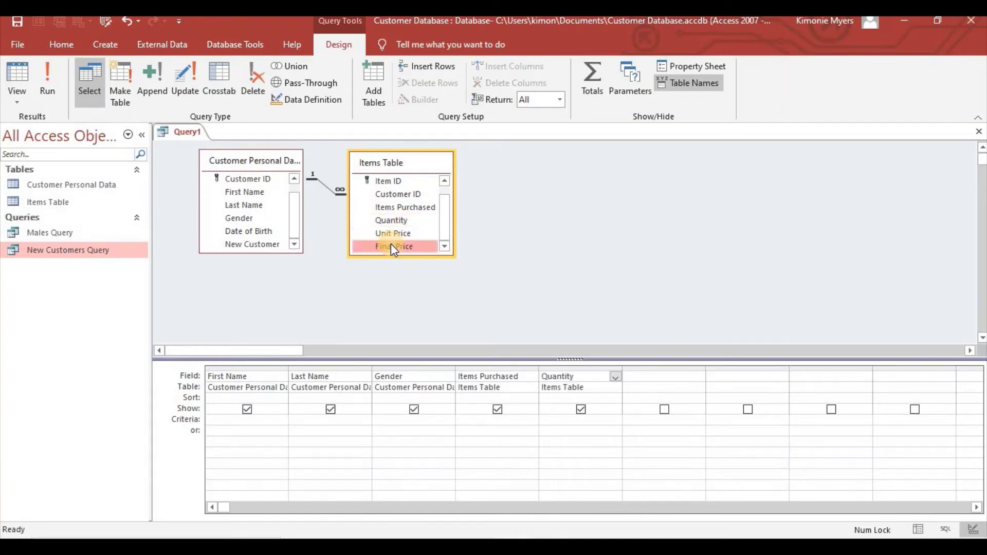
pyautogui.doubleClick(391, 246)
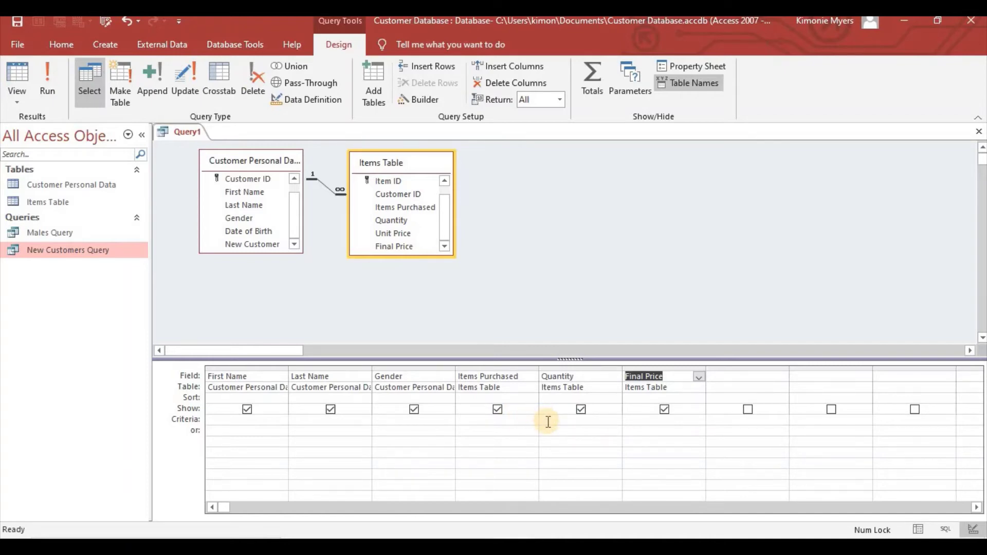
# Open Items Table to examine its Quantity values, and close it to return to the query design
pyautogui.click(54, 202)
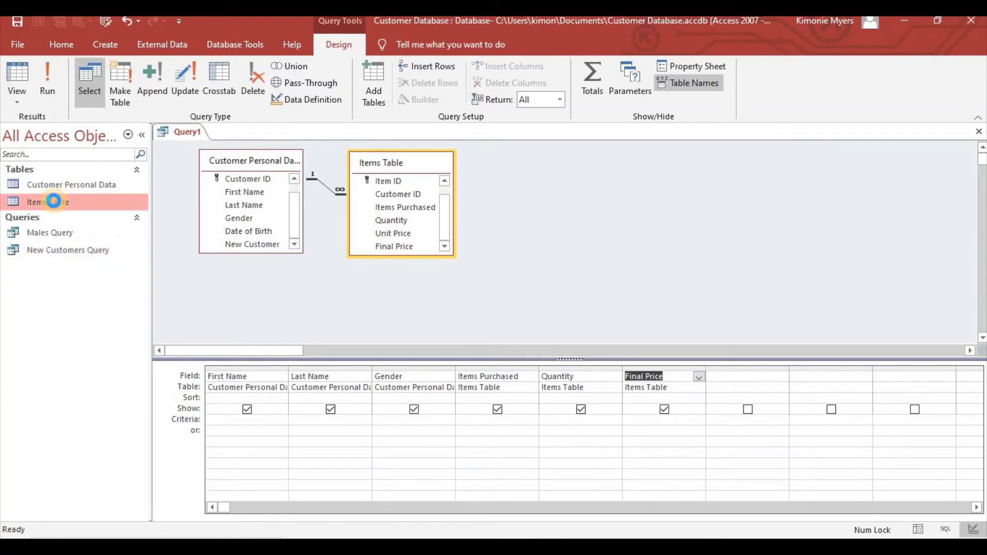
pyautogui.doubleClick(54, 201)
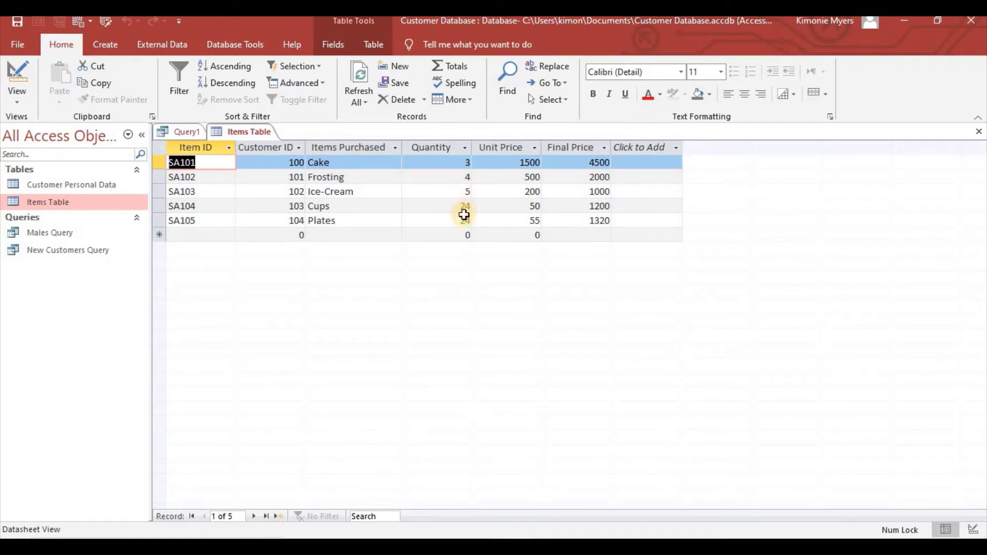
pyautogui.rightClick(246, 132)
pyautogui.click(282, 160)
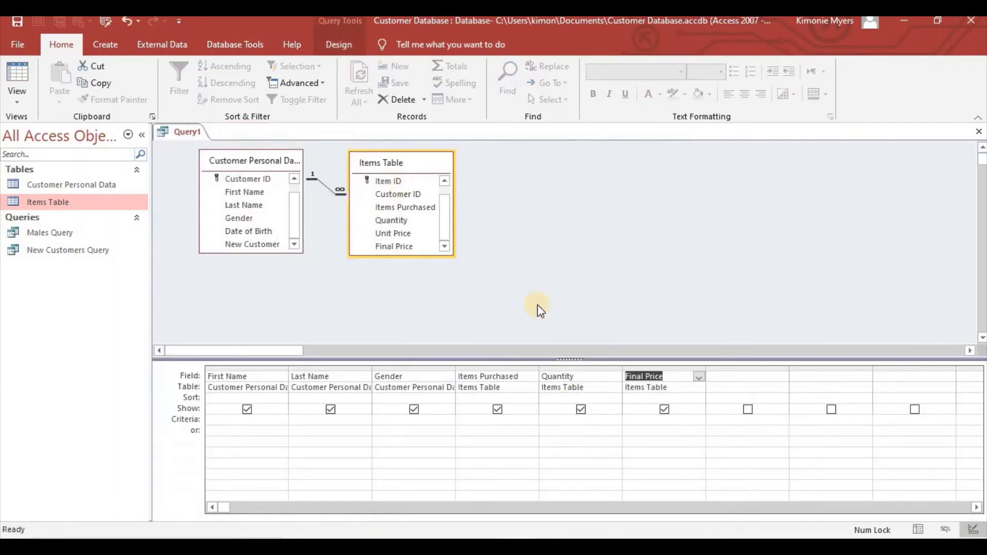
# Enter <24 as the criterion for the Quantity field and run the query
pyautogui.click(561, 421)
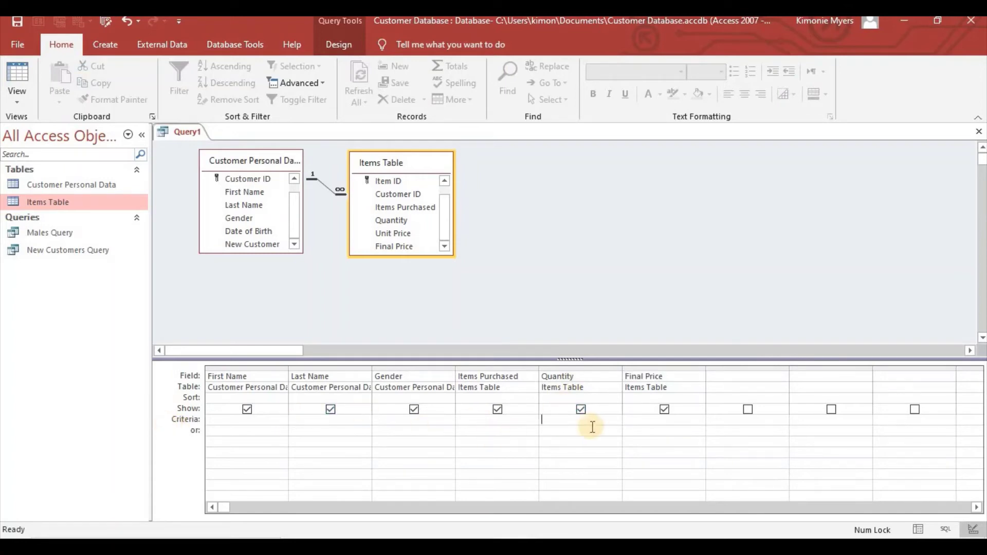
pyautogui.write('<24')
pyautogui.click(574, 429)
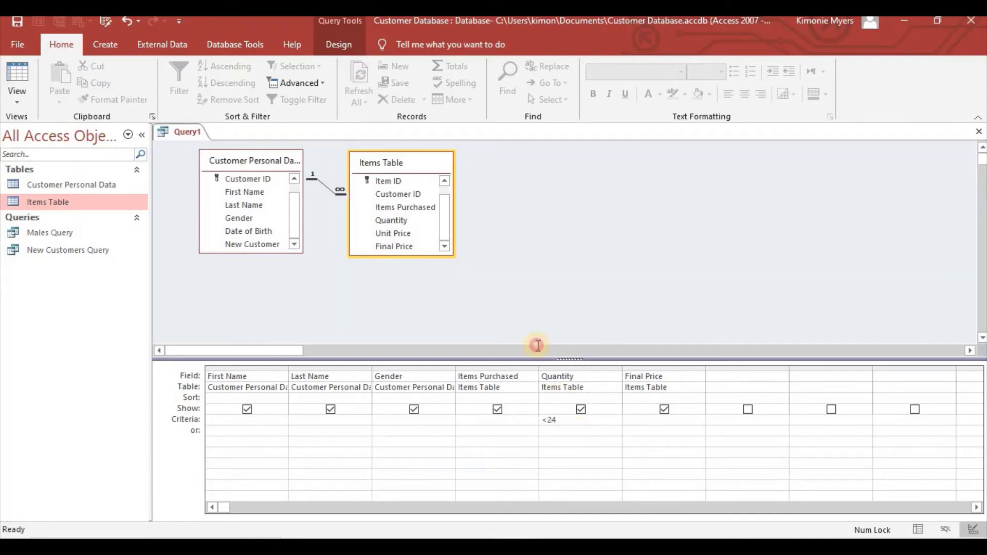
pyautogui.click(342, 21)
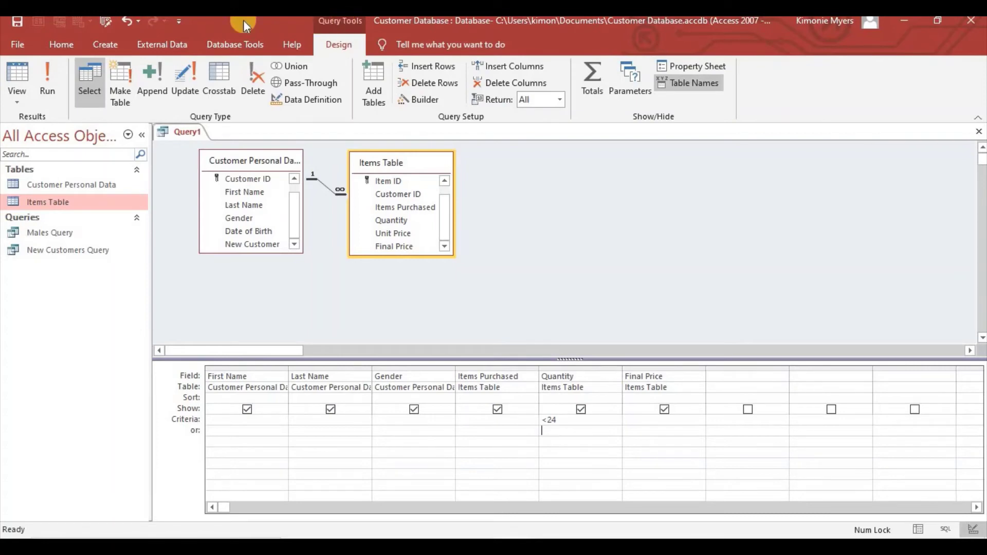
pyautogui.click(44, 78)
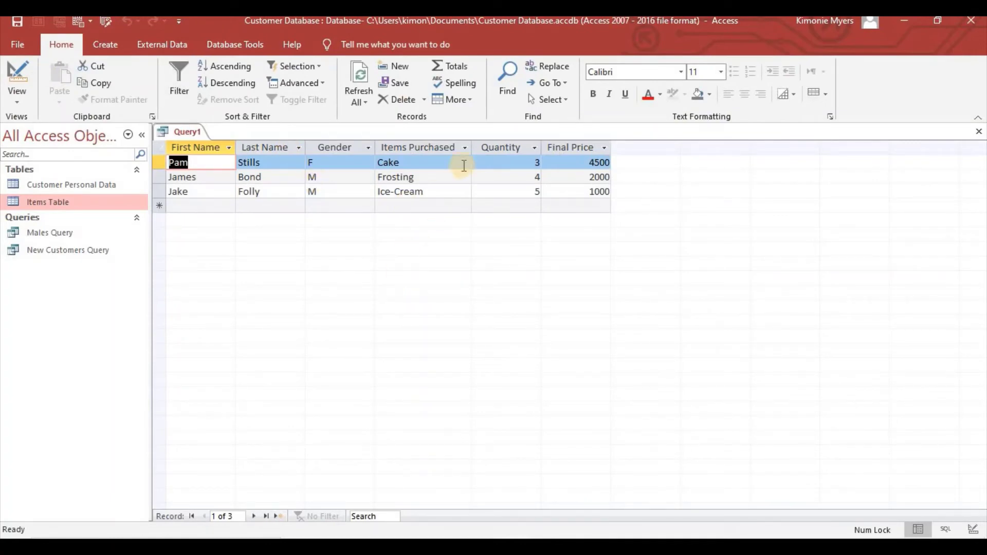
# Sort the query results by the Quantity column in descending order
pyautogui.click(522, 164)
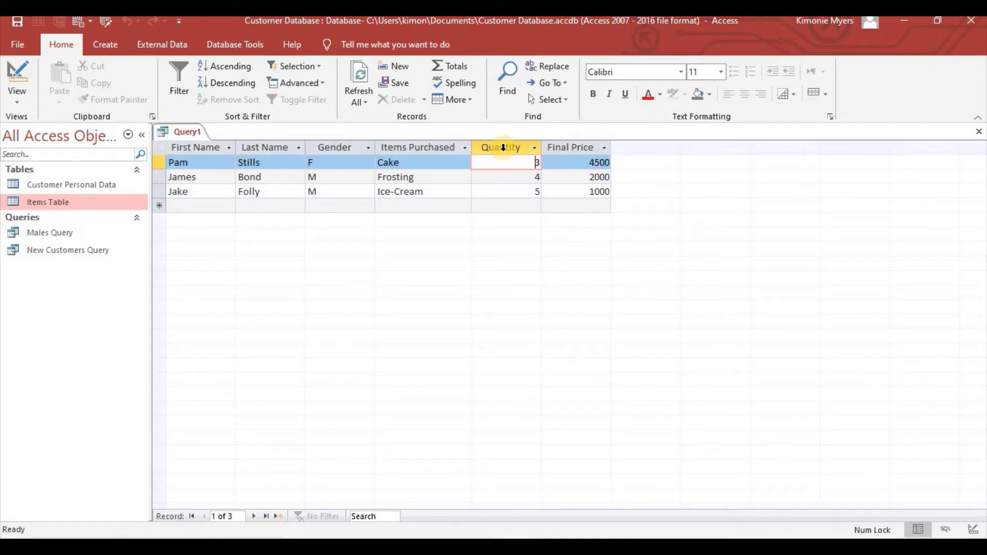
pyautogui.doubleClick(414, 180)
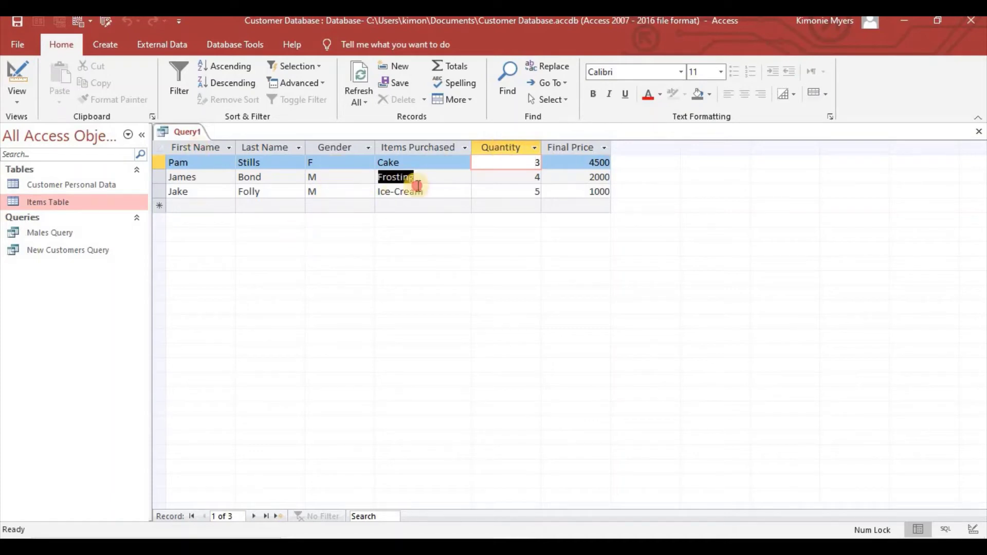
pyautogui.click(506, 147)
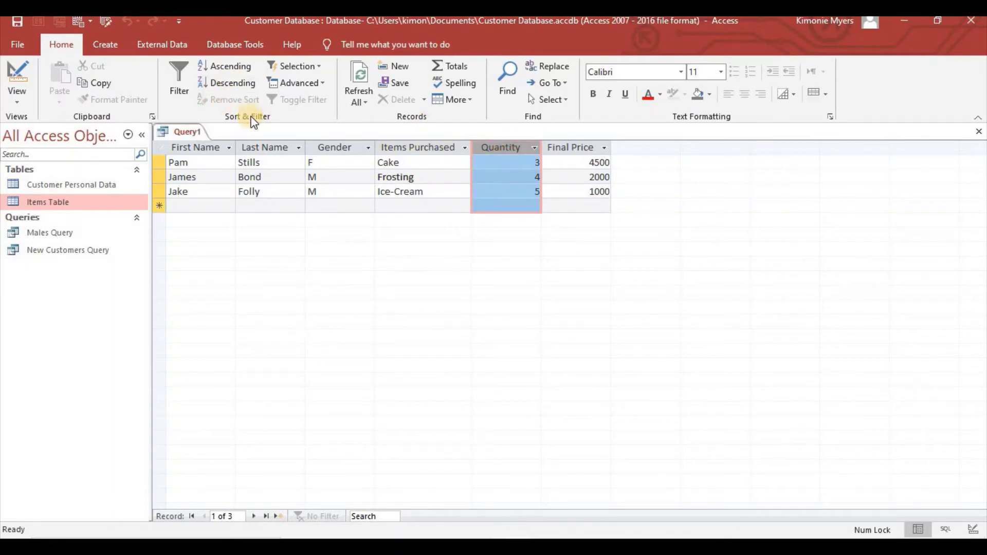
pyautogui.click(239, 81)
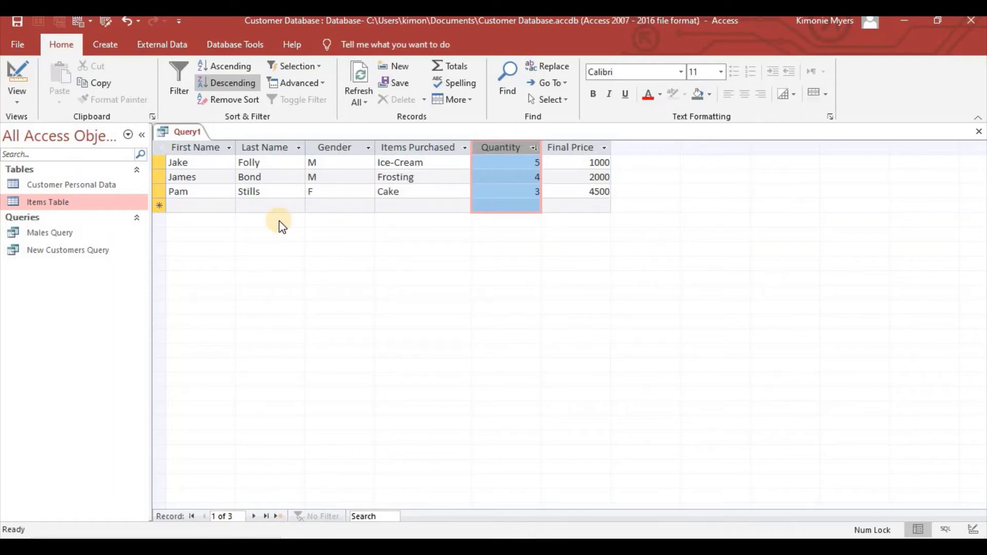
# Save the query under the name Quantity less than 24 and close it
pyautogui.rightClick(194, 134)
pyautogui.click(215, 140)
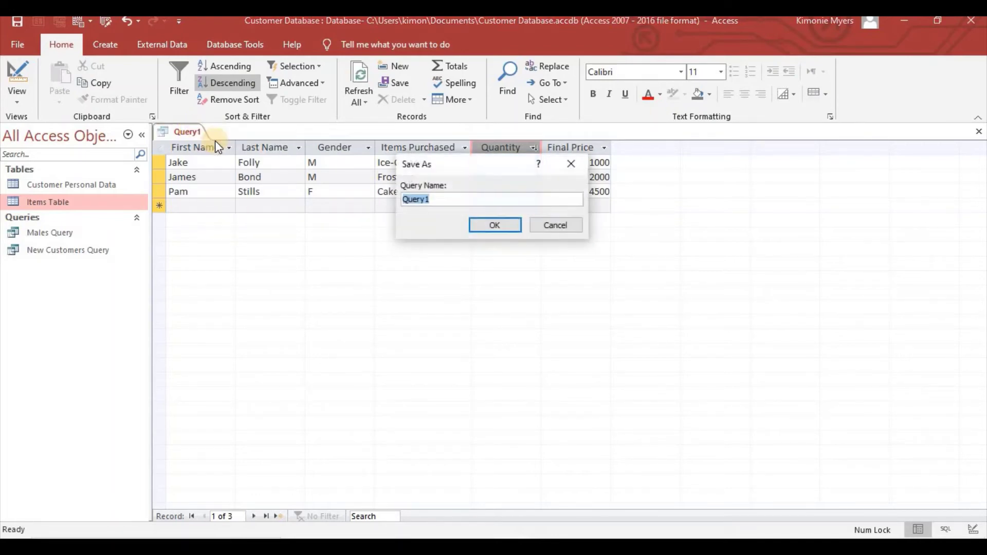
pyautogui.press('BackSpace')
pyautogui.write('Quantity less than 24')
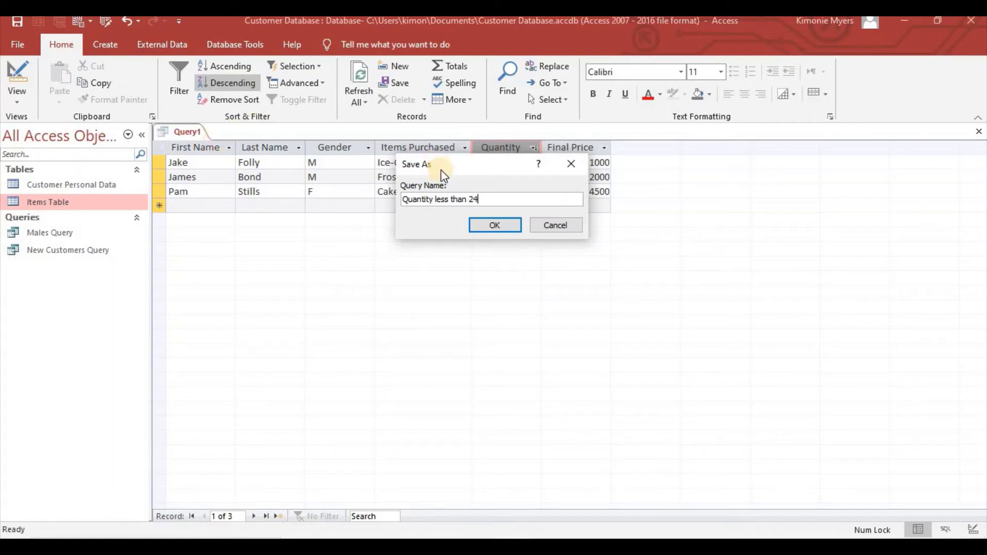
pyautogui.click(483, 227)
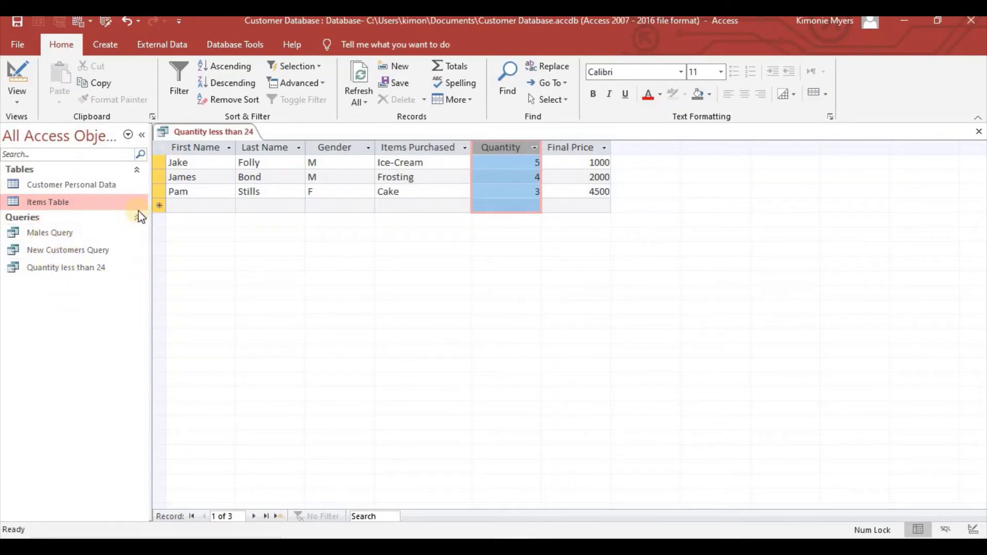
pyautogui.rightClick(202, 135)
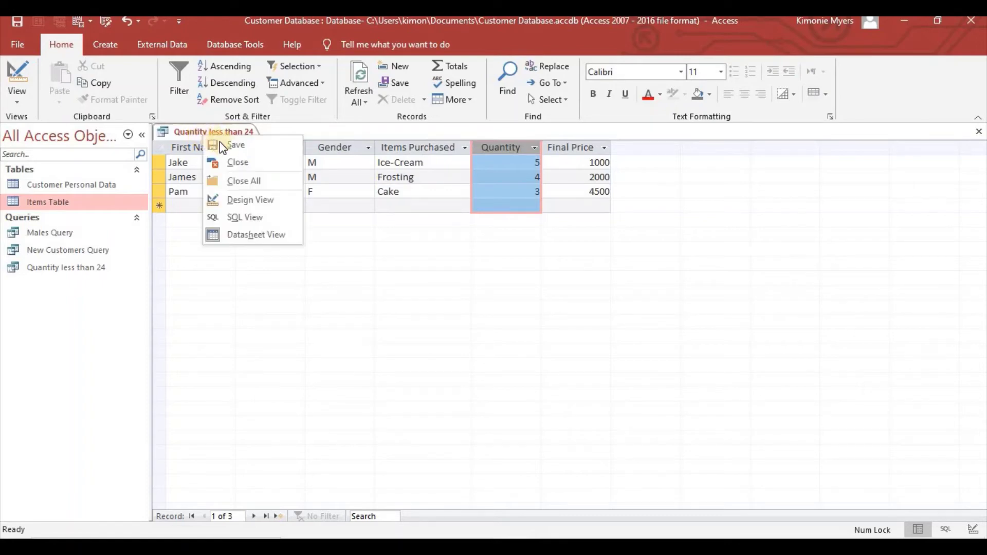
pyautogui.click(239, 162)
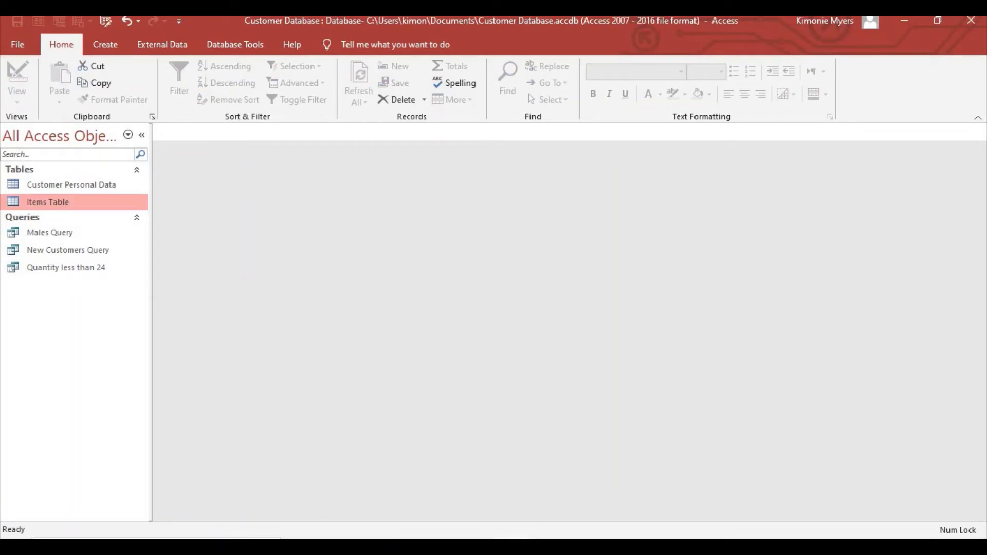
# Start the Form Wizard and select Customer ID, First Name, Last Name and Date of Birth from the Customer Personal Data table
pyautogui.click(107, 44)
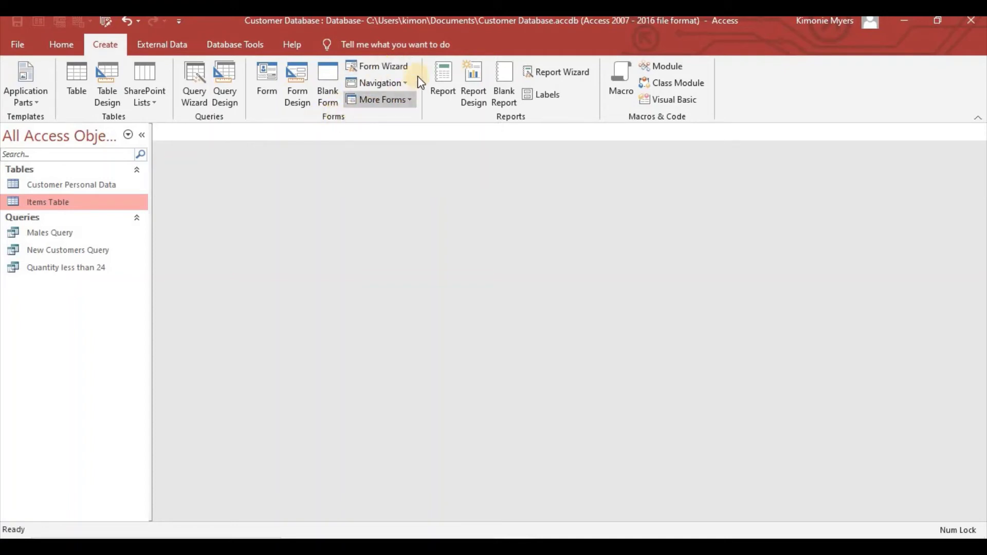
pyautogui.click(400, 64)
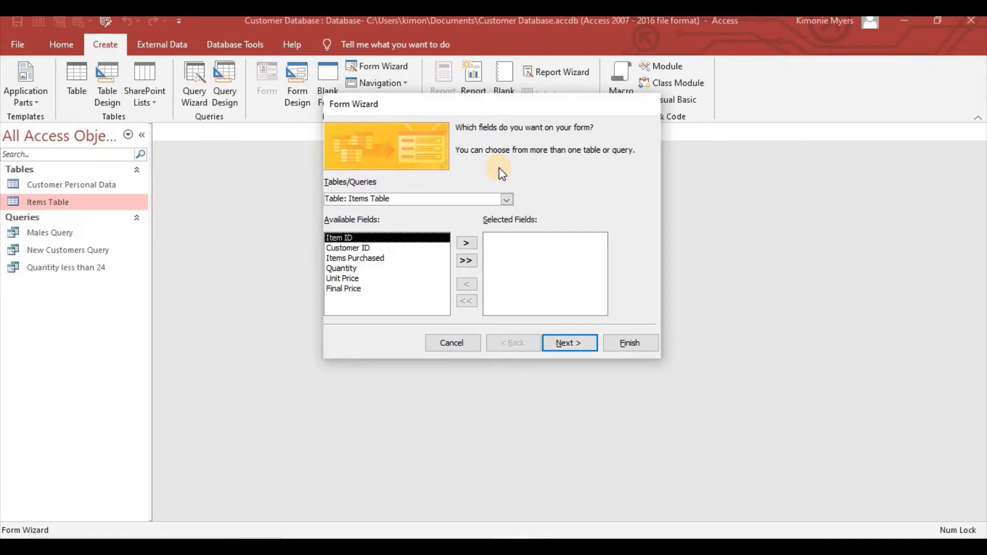
pyautogui.click(507, 199)
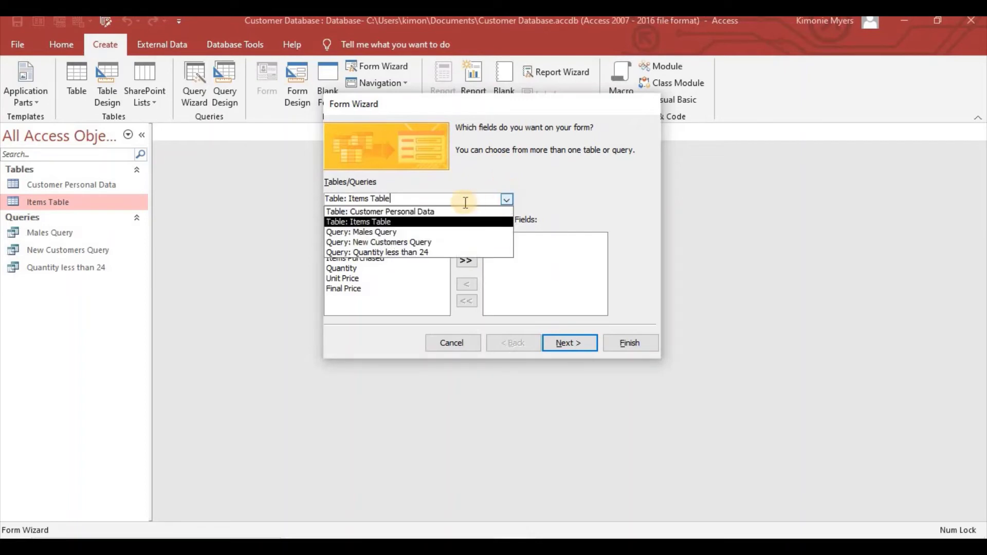
pyautogui.click(441, 211)
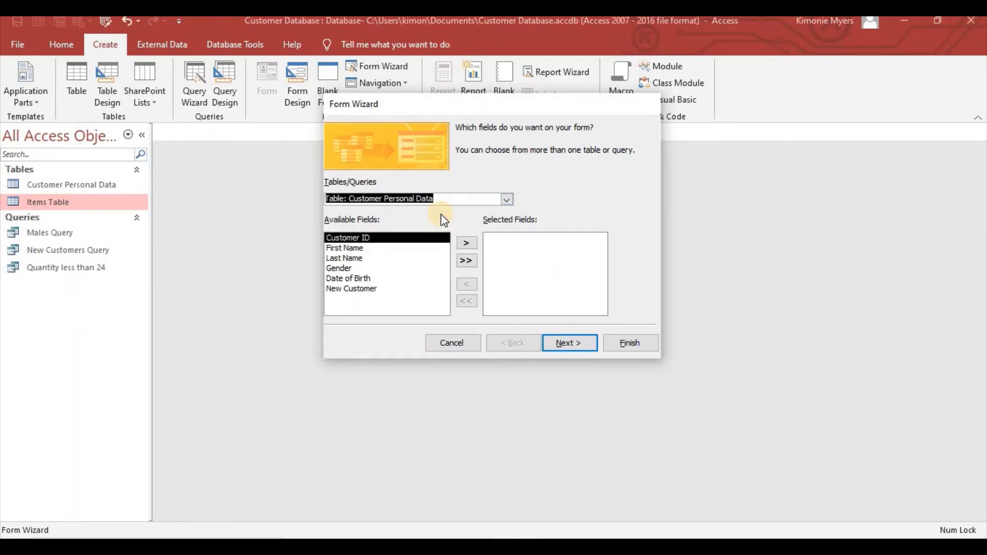
pyautogui.doubleClick(356, 238)
pyautogui.doubleClick(348, 237)
pyautogui.doubleClick(348, 237)
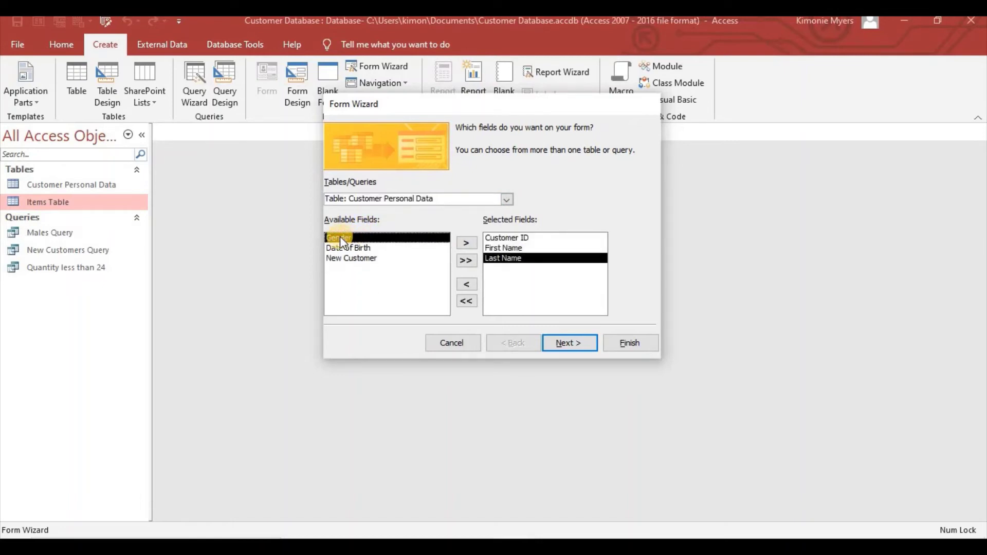
pyautogui.doubleClick(347, 247)
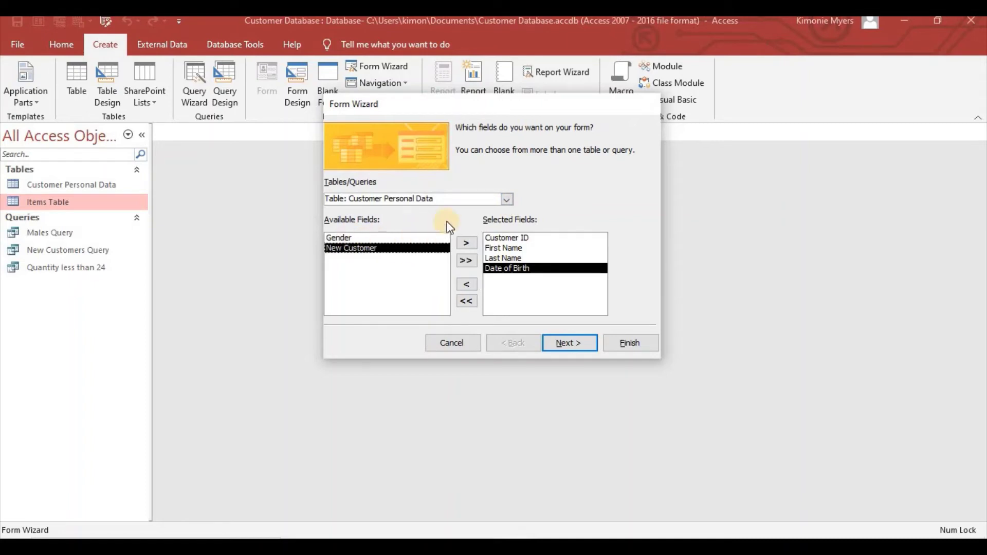
# Add Items Purchased, Unit Price and Final Price from Items Table to the form's selected fields
pyautogui.click(508, 196)
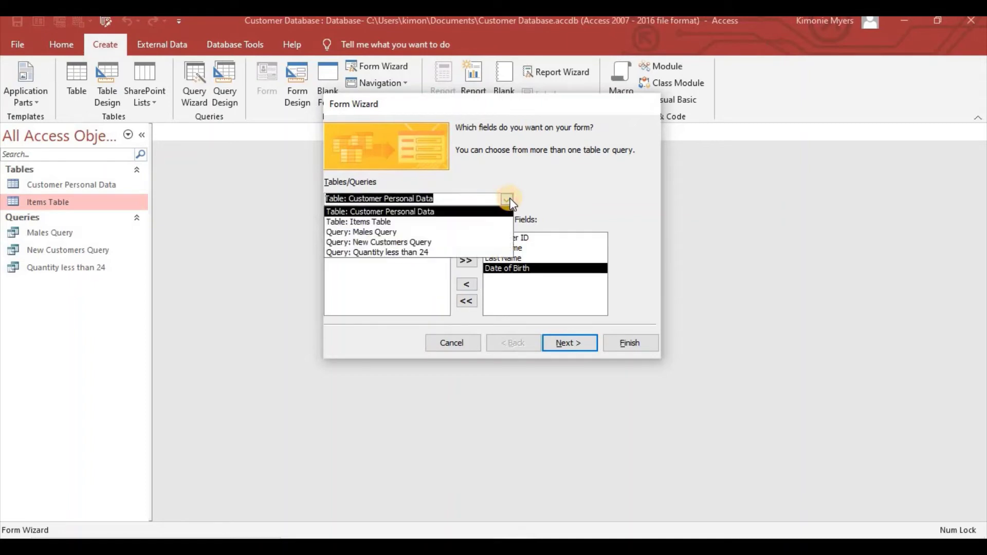
pyautogui.click(369, 223)
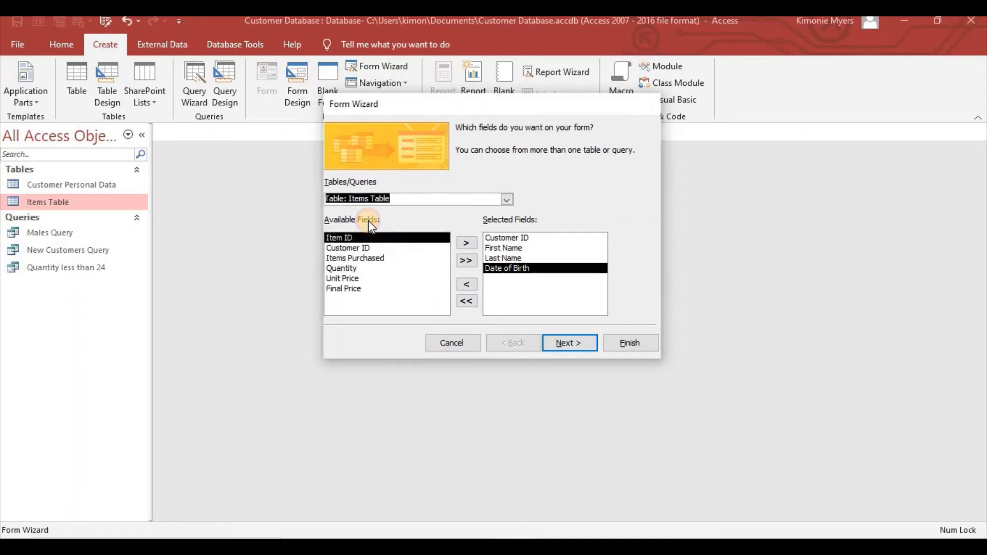
pyautogui.doubleClick(360, 257)
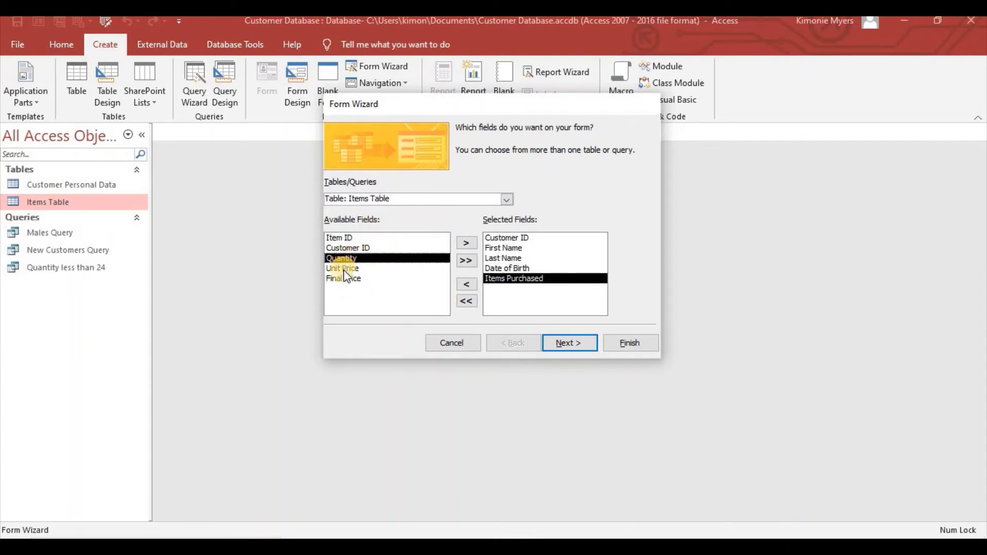
pyautogui.doubleClick(352, 268)
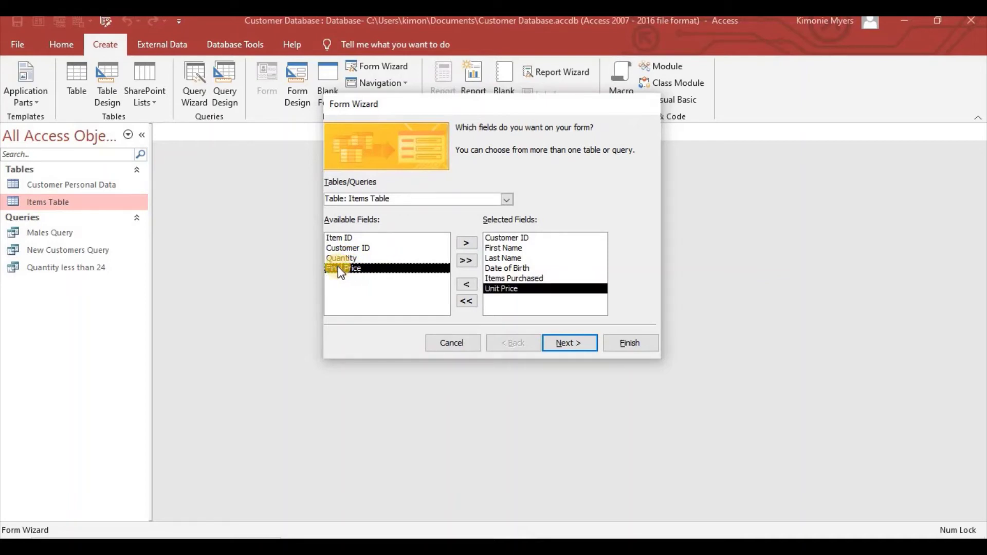
pyautogui.doubleClick(338, 267)
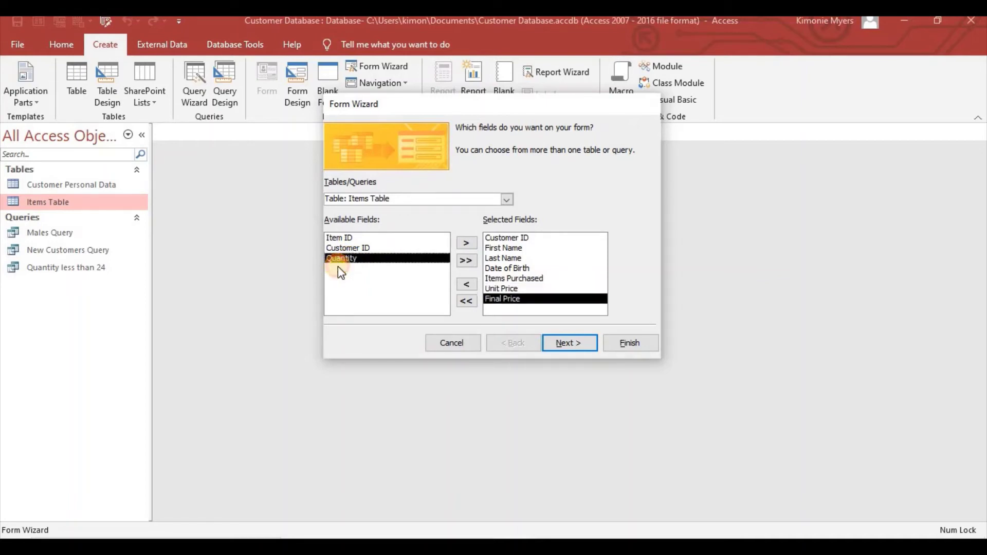
# Remove Unit Price from the form's selected fields and continue with the remaining fields
pyautogui.click(508, 289)
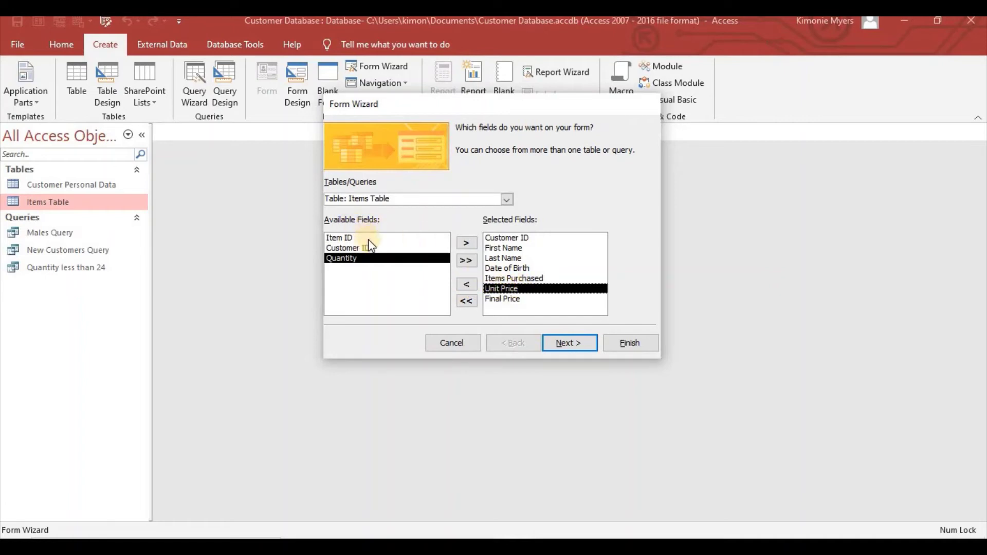
pyautogui.click(466, 284)
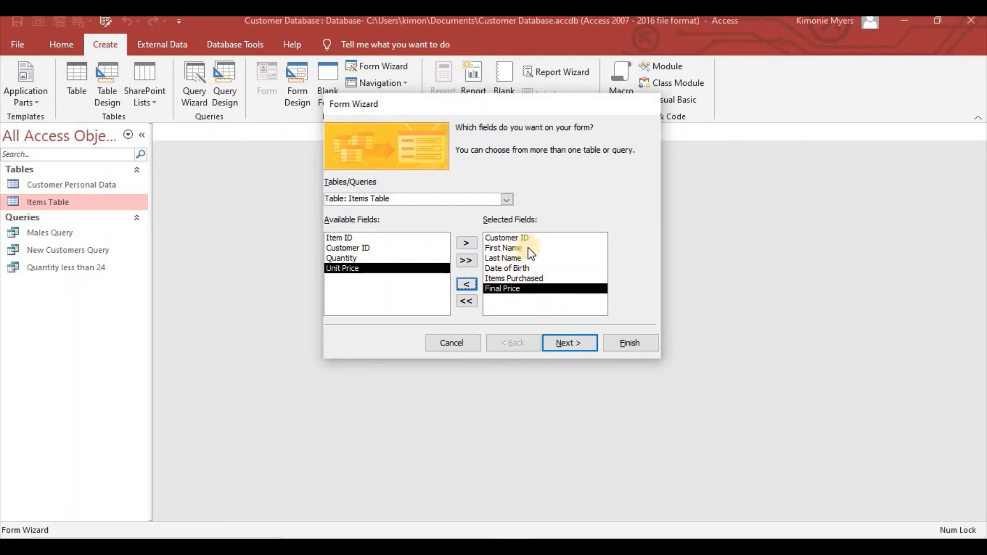
pyautogui.click(562, 344)
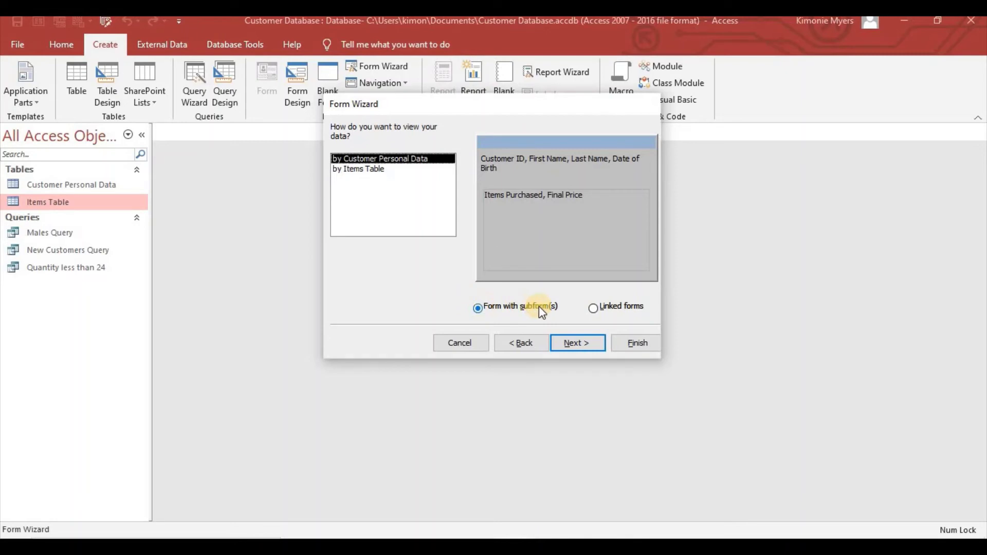
# Keep the form with subforms arranged by Customer Personal Data and give the subform a Tabular layout
pyautogui.click(578, 346)
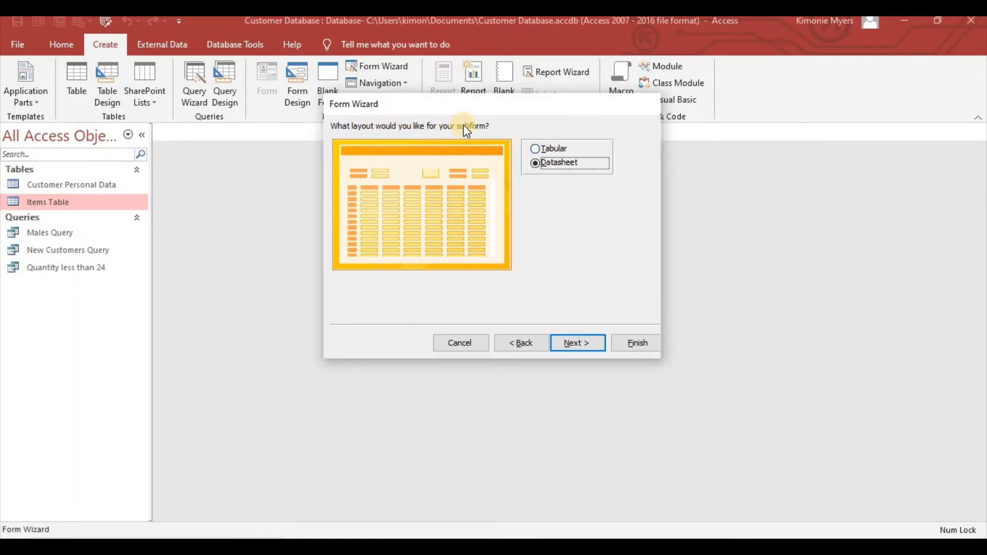
pyautogui.click(536, 149)
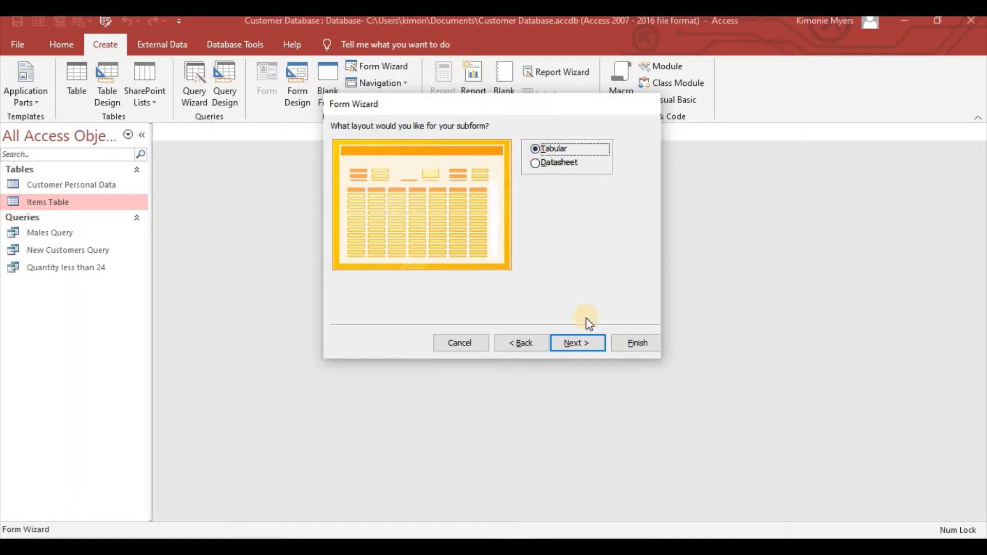
pyautogui.click(578, 343)
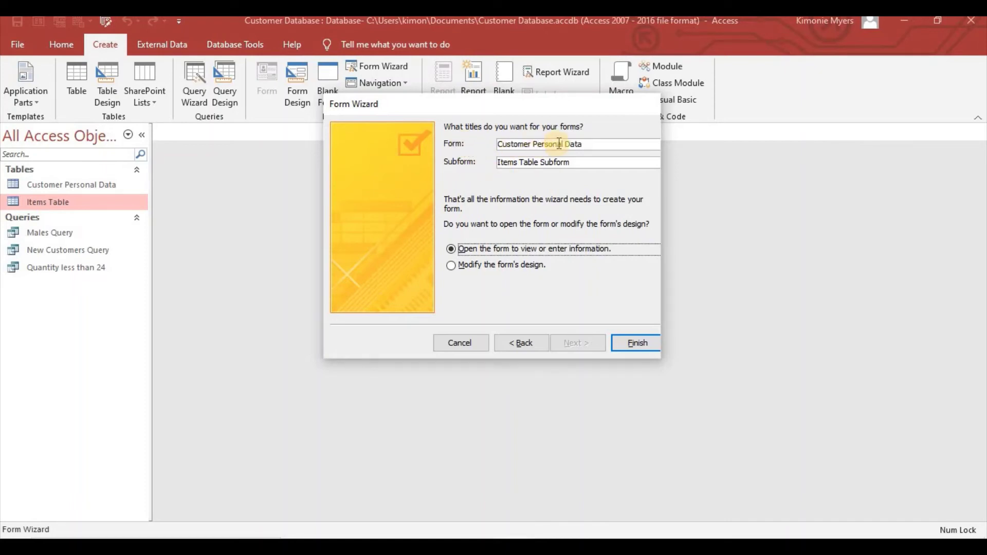
# Title the main form Customer Personal Data Form and finish the wizard, opening the form to view information
pyautogui.click(585, 145)
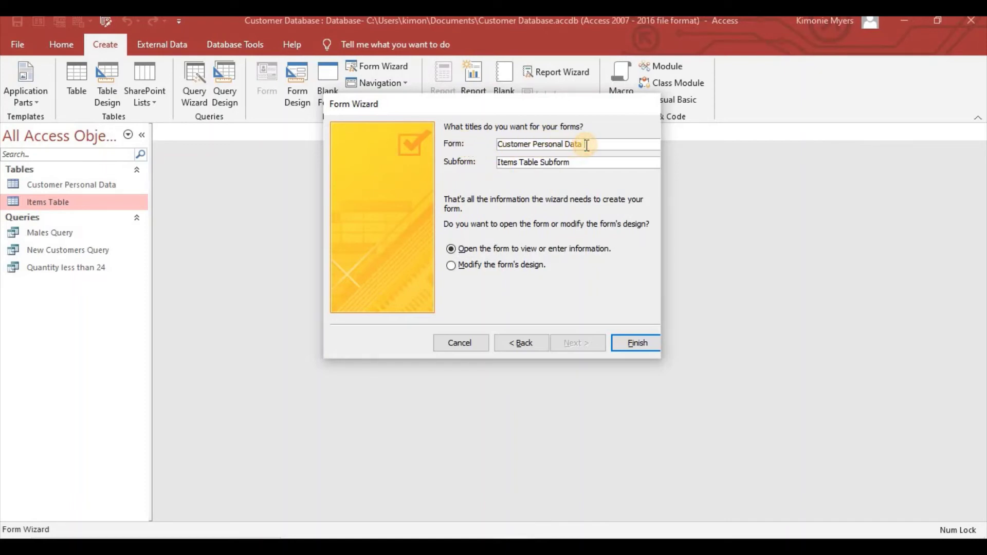
pyautogui.write('form')
pyautogui.click(628, 341)
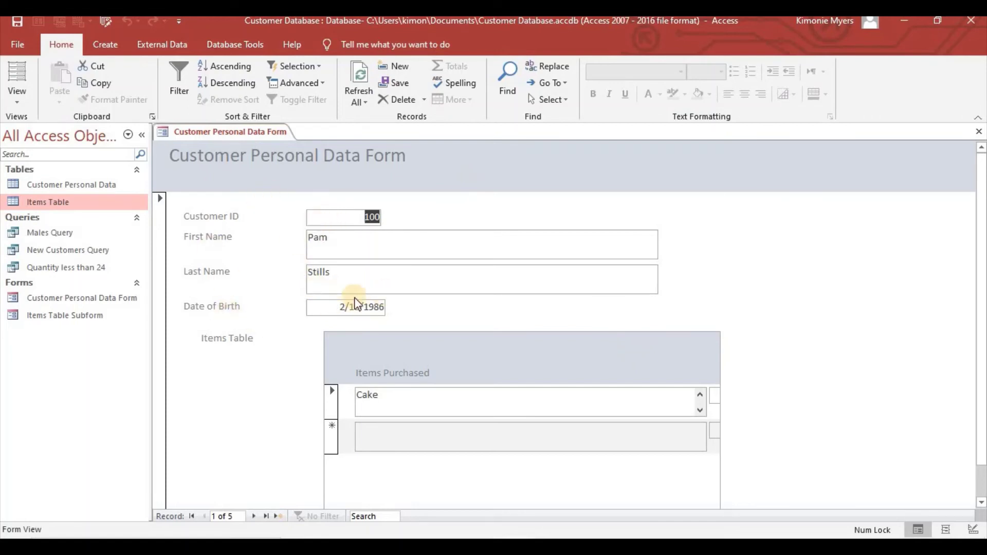
# Look through the customer fields and the Items Table subform on the new form, and close it
pyautogui.scroll(-1, 704, 217)
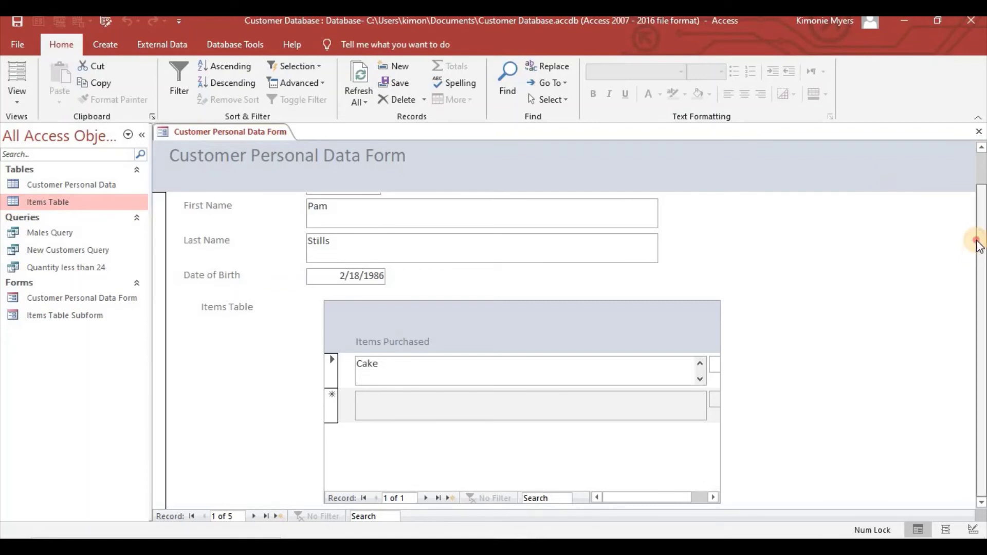
pyautogui.moveTo(979, 236); pyautogui.dragTo(982, 309)
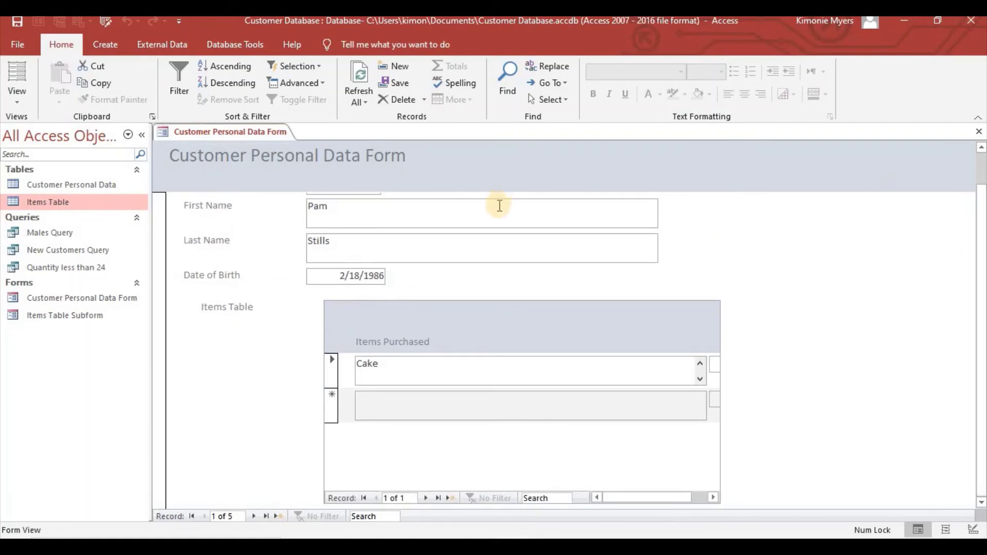
pyautogui.click(360, 236)
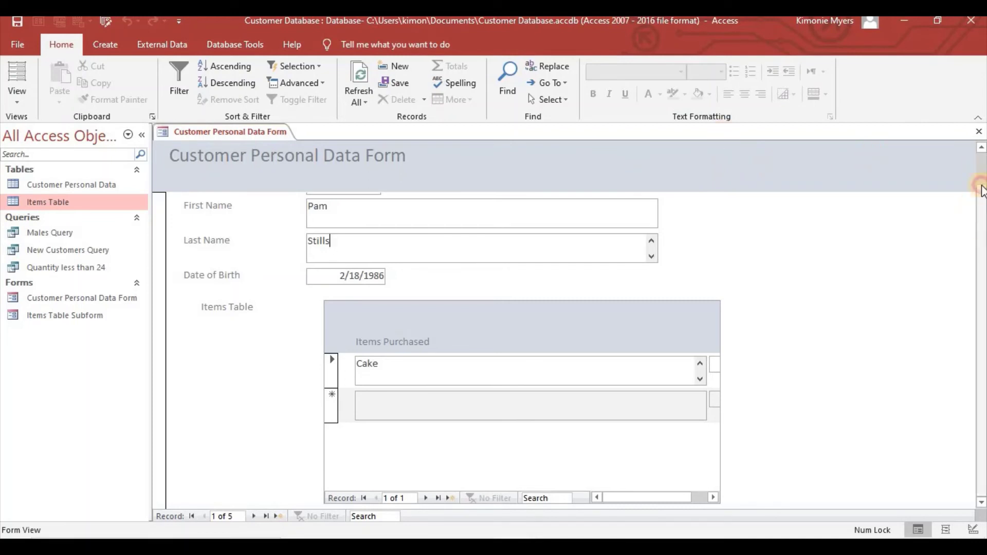
pyautogui.moveTo(981, 185); pyautogui.dragTo(981, 154)
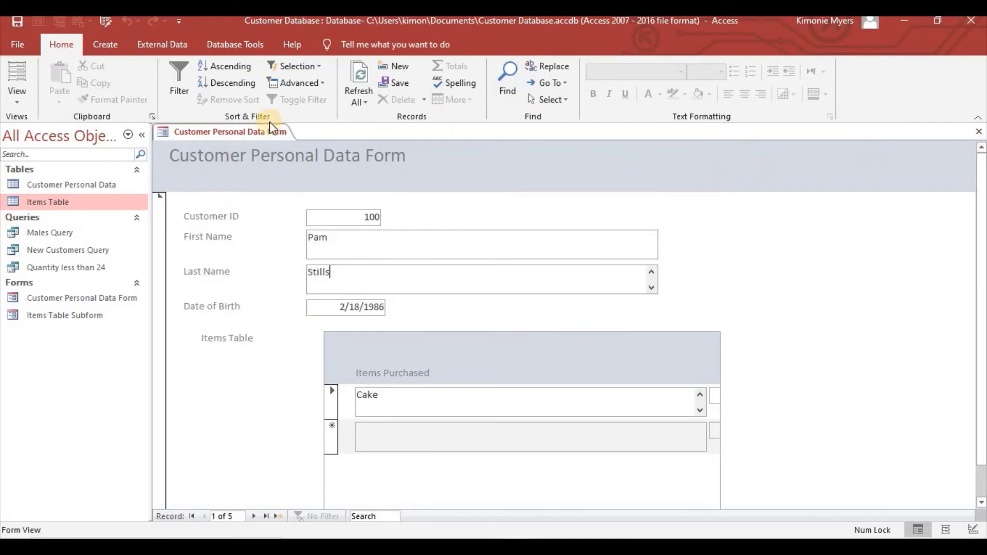
pyautogui.rightClick(223, 131)
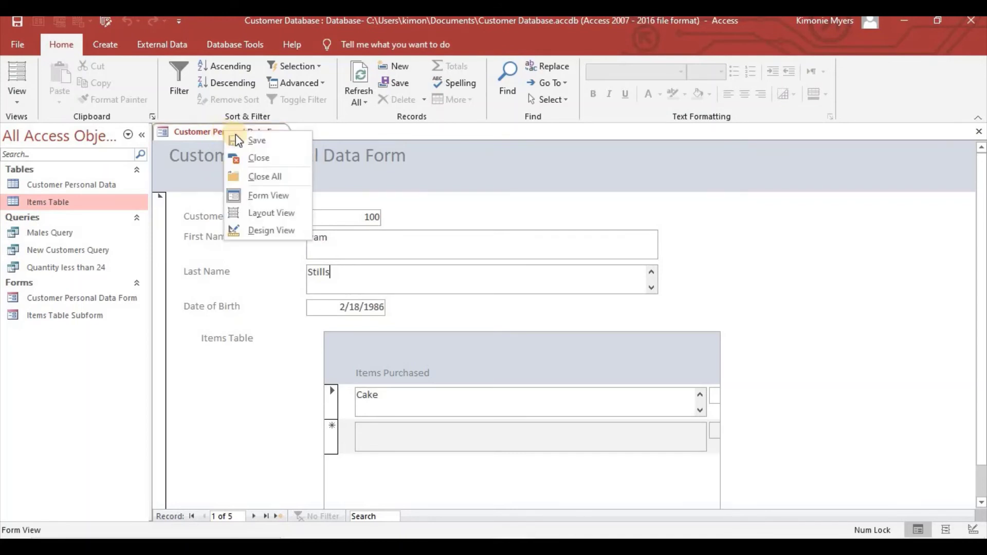
pyautogui.click(262, 159)
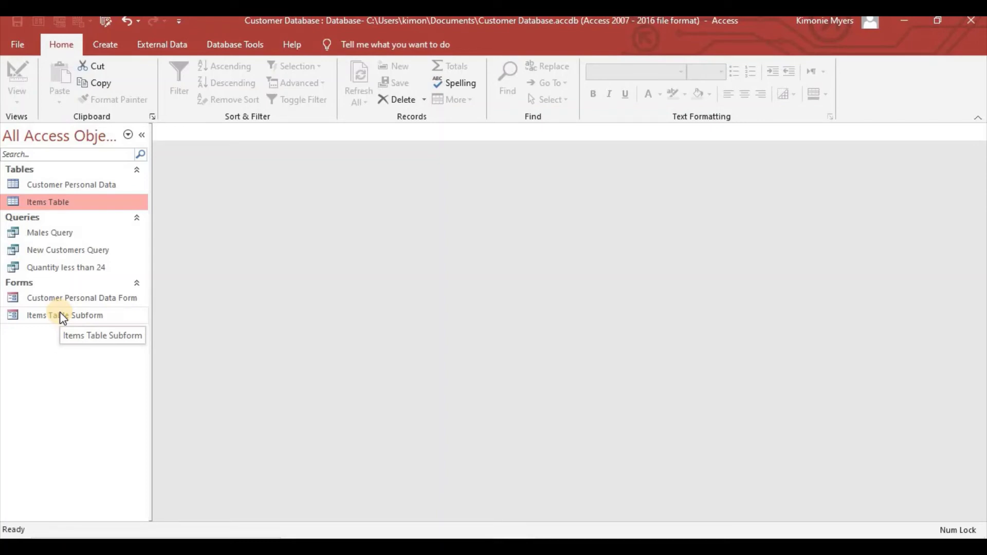
# Start the Report Wizard and add all fields of New Customers Query to the report
pyautogui.click(61, 315)
pyautogui.click(111, 48)
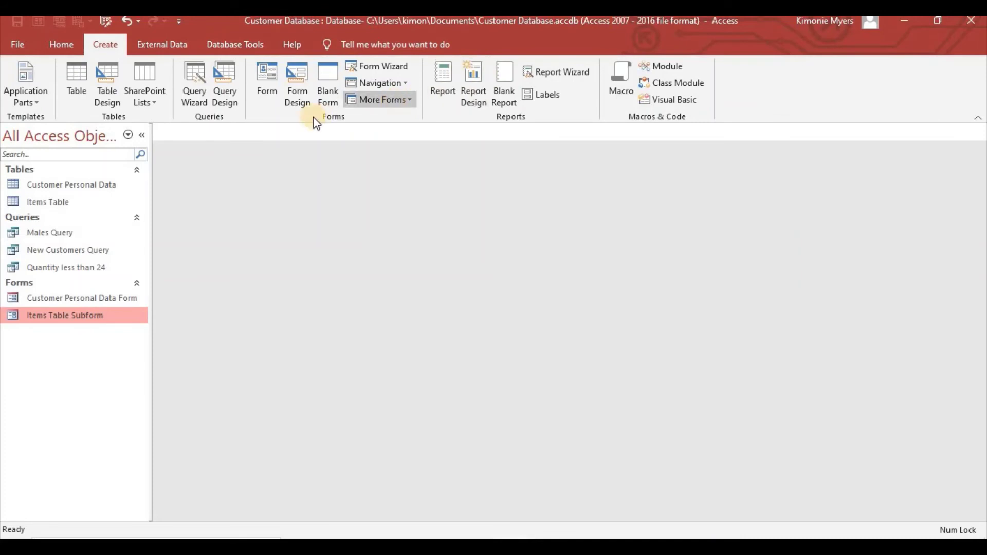
pyautogui.click(558, 73)
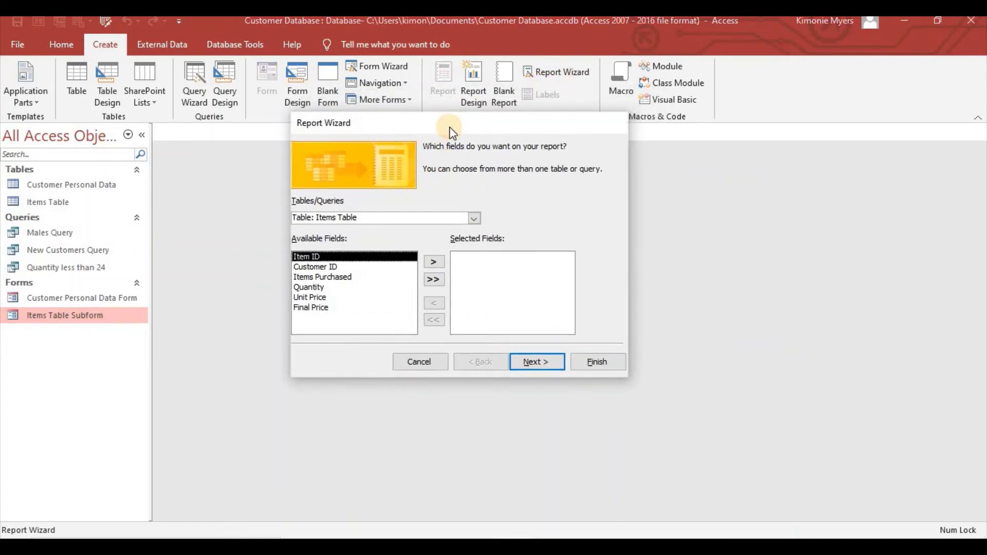
pyautogui.click(474, 218)
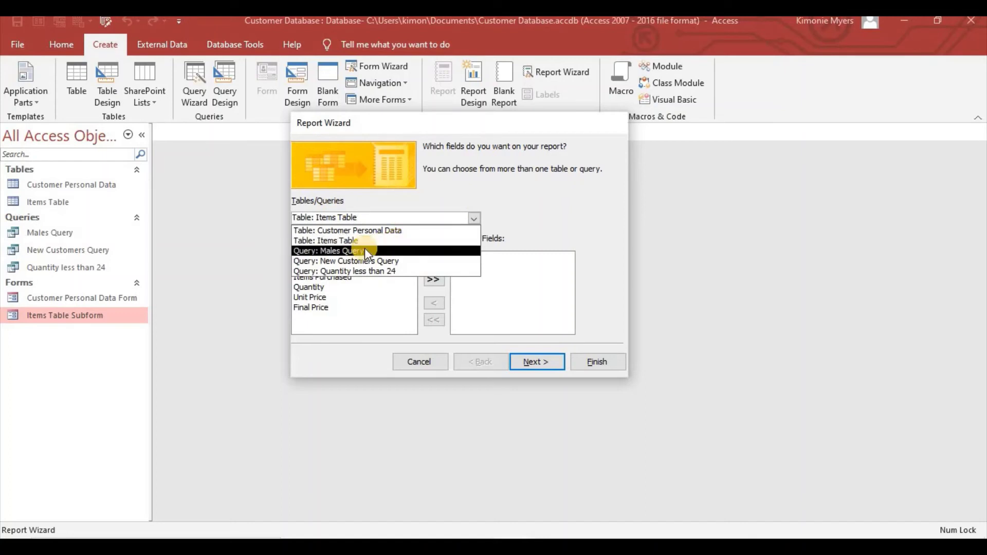
pyautogui.click(402, 262)
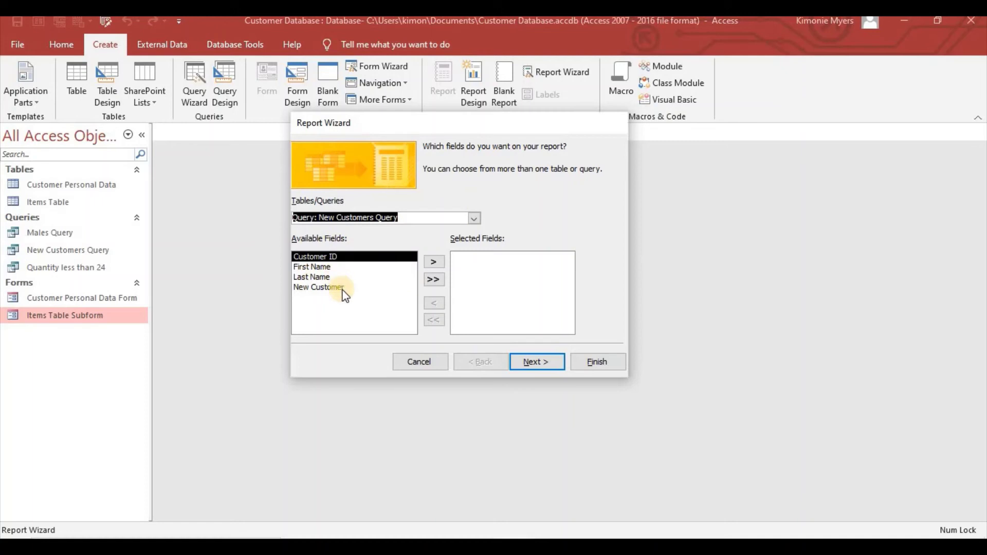
pyautogui.click(437, 281)
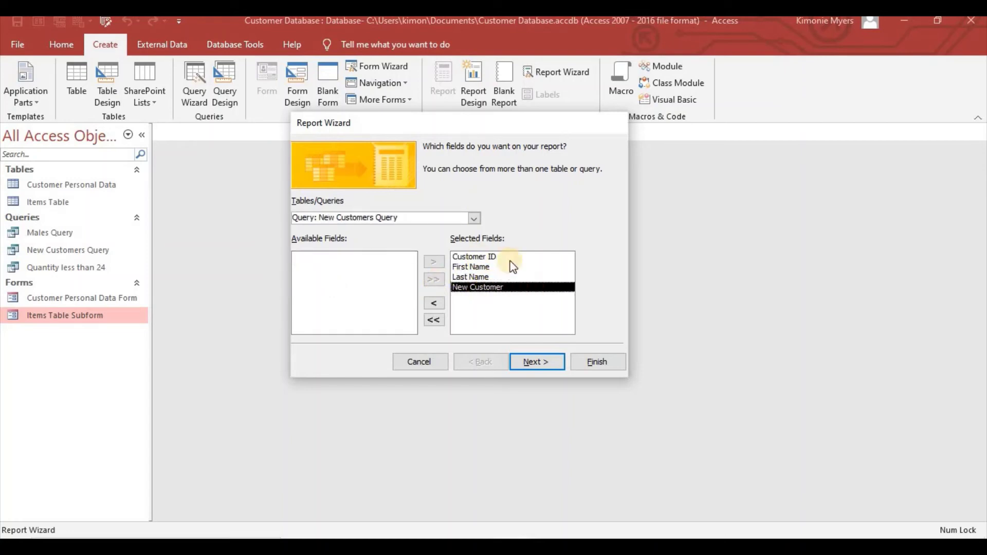
# Add Customer ID as the grouping level of the report
pyautogui.click(538, 366)
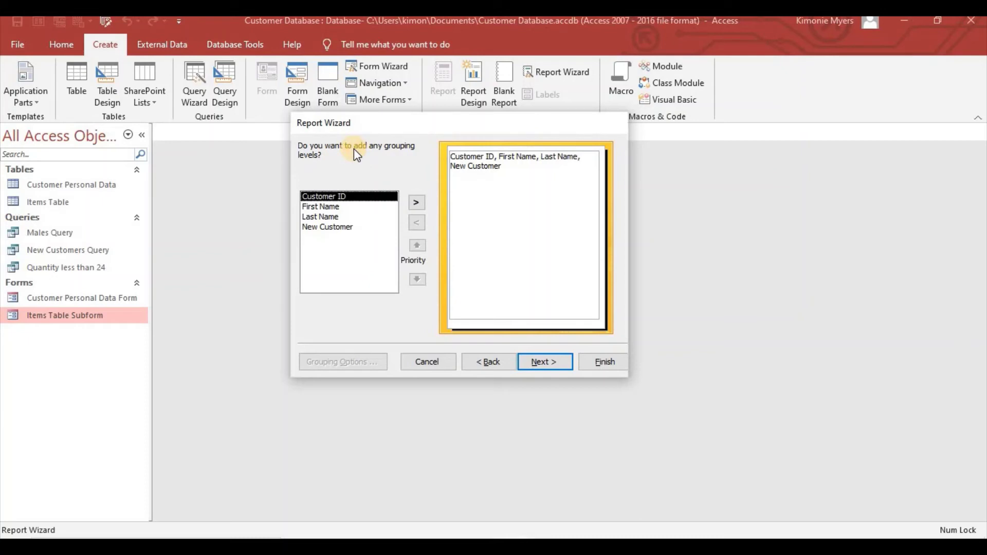
pyautogui.doubleClick(343, 197)
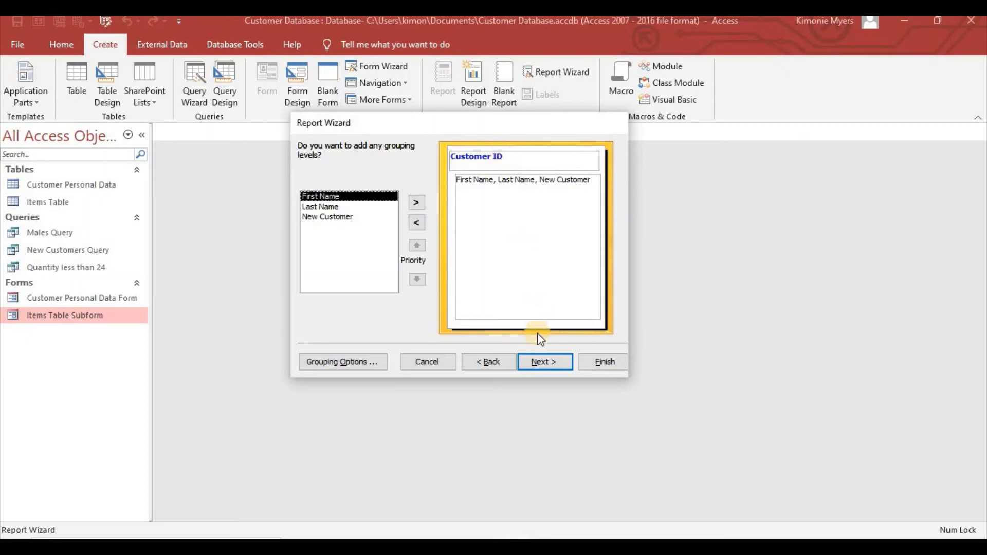
pyautogui.click(536, 363)
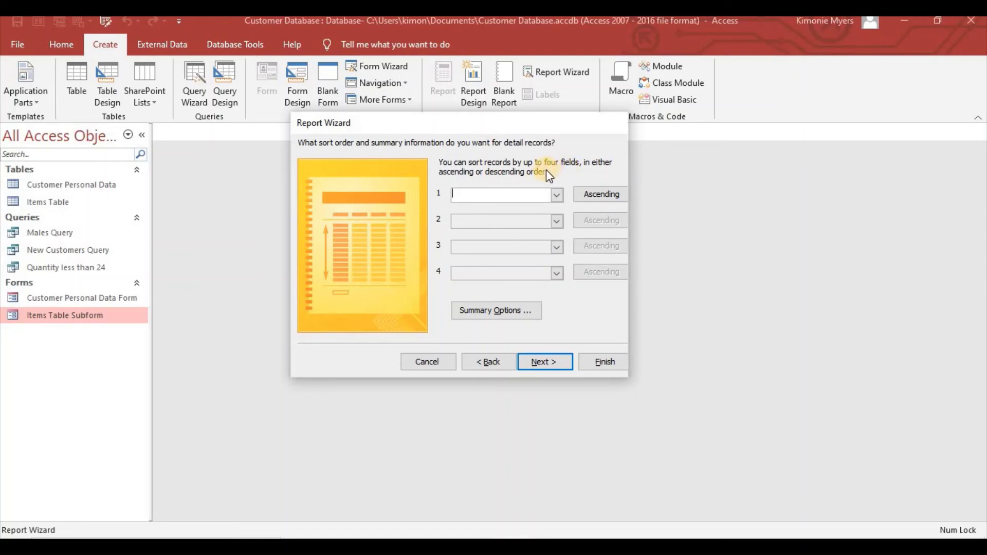
# Sort the report's detail records by Last Name in ascending order and include a Sum summary for New Customer
pyautogui.click(559, 195)
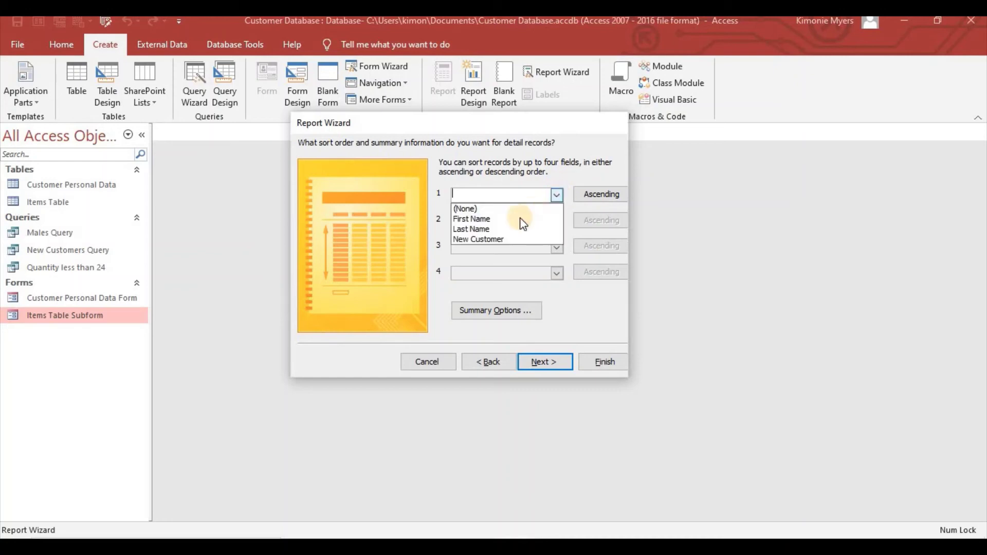
pyautogui.click(499, 228)
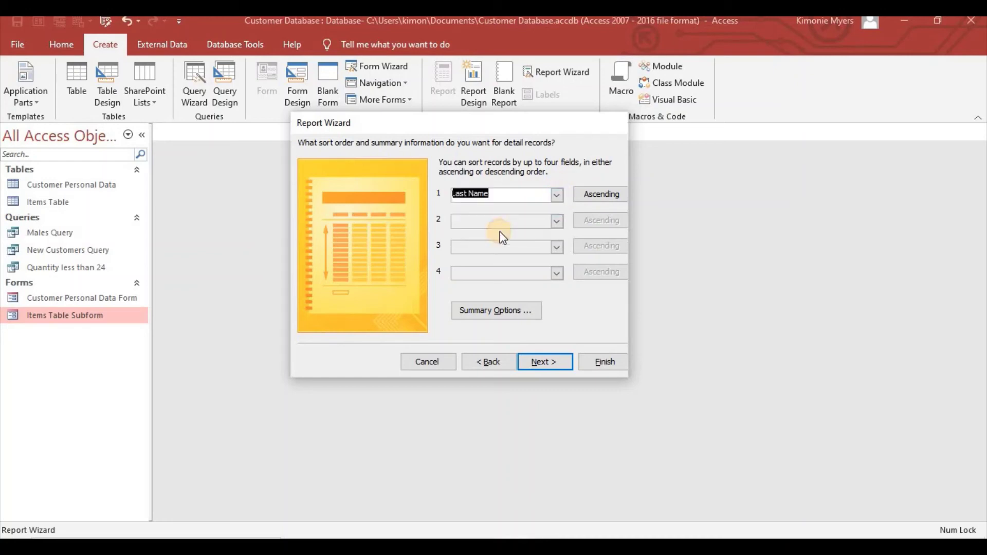
pyautogui.click(509, 312)
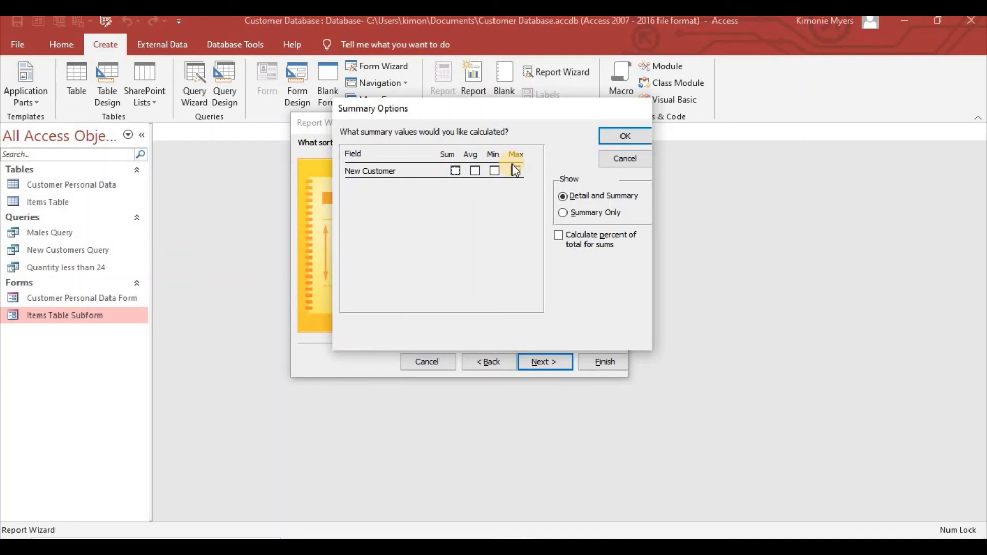
pyautogui.click(455, 169)
pyautogui.click(621, 135)
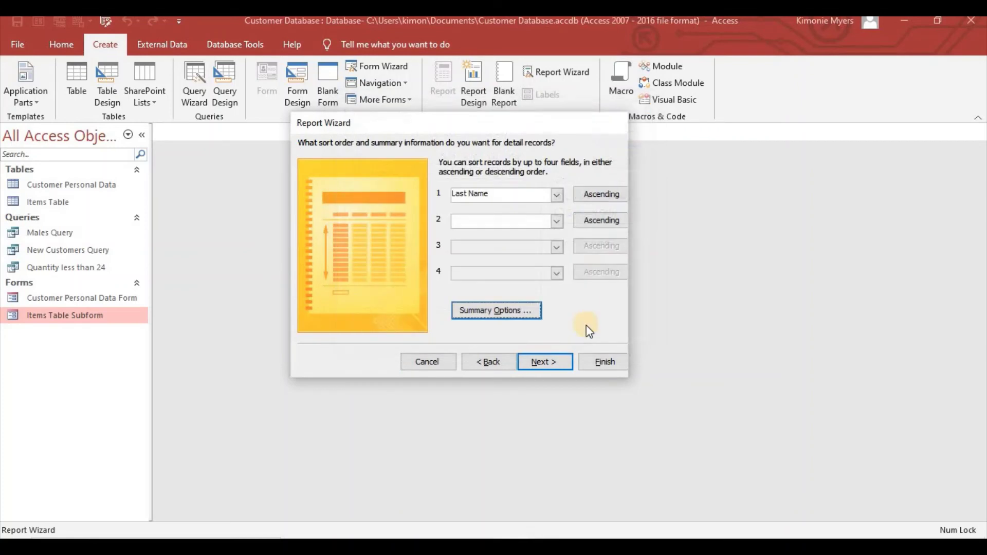
pyautogui.click(535, 363)
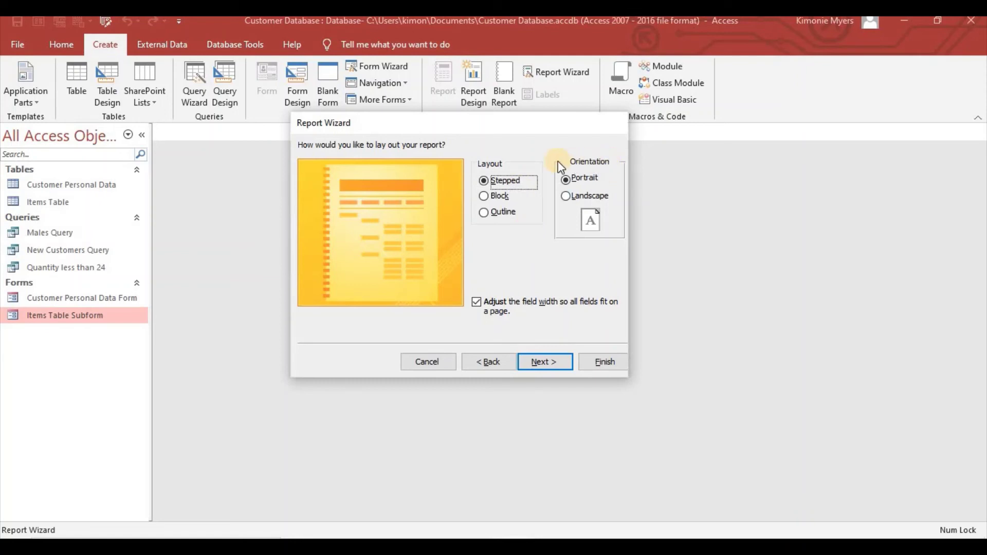
# Lay out the report as Block in Portrait orientation
pyautogui.click(485, 196)
pyautogui.click(486, 195)
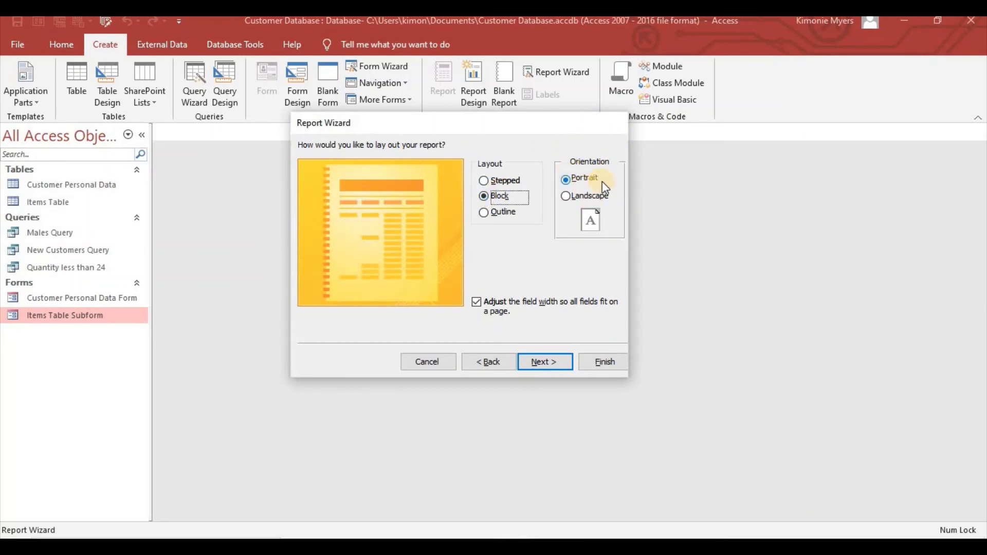
pyautogui.click(552, 364)
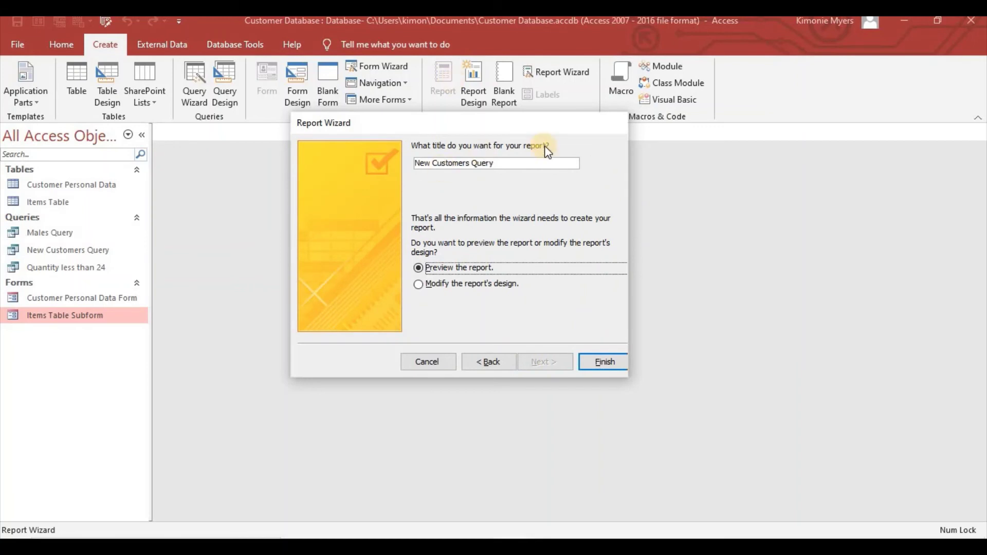
# Title the report New Customers Report and finish the wizard with a preview of it
pyautogui.moveTo(470, 163); pyautogui.dragTo(535, 170)
pyautogui.write('Report')
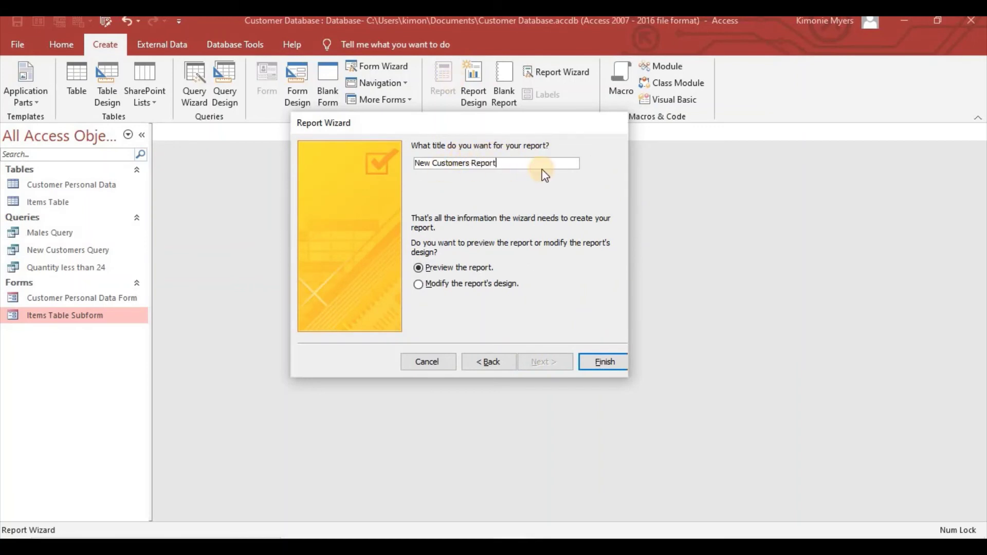
pyautogui.click(605, 362)
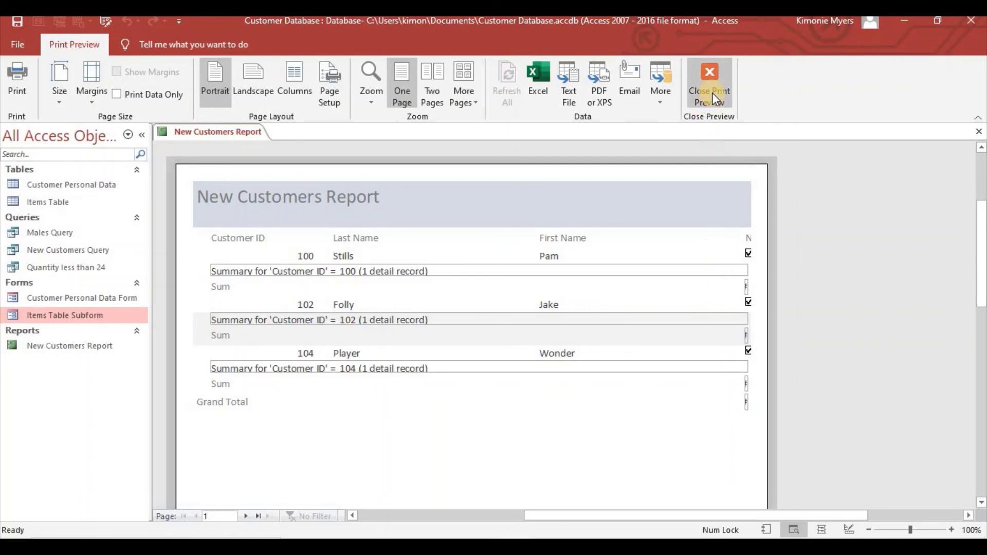
# Close the print preview and examine the New Customer column of the report in Report View
pyautogui.click(715, 77)
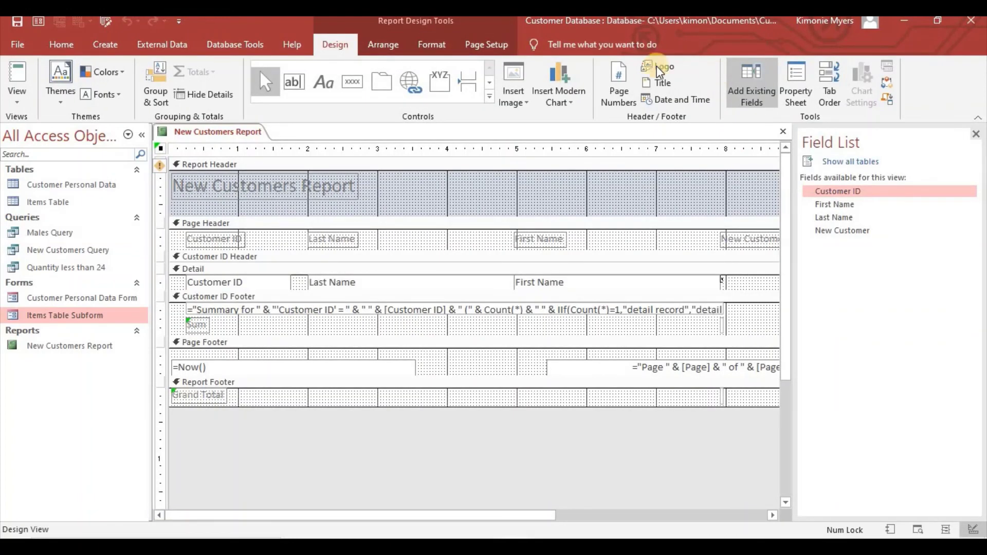
pyautogui.click(19, 98)
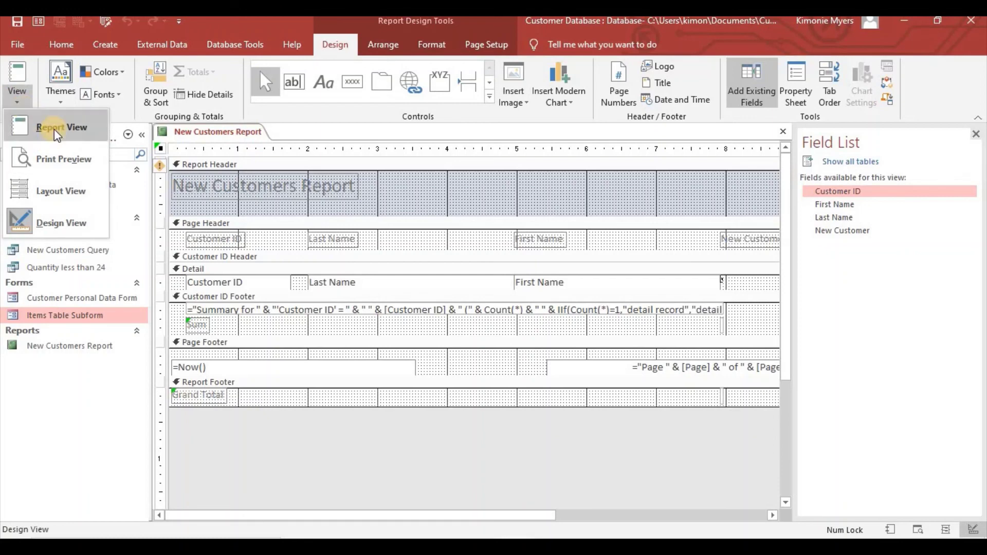
pyautogui.click(54, 128)
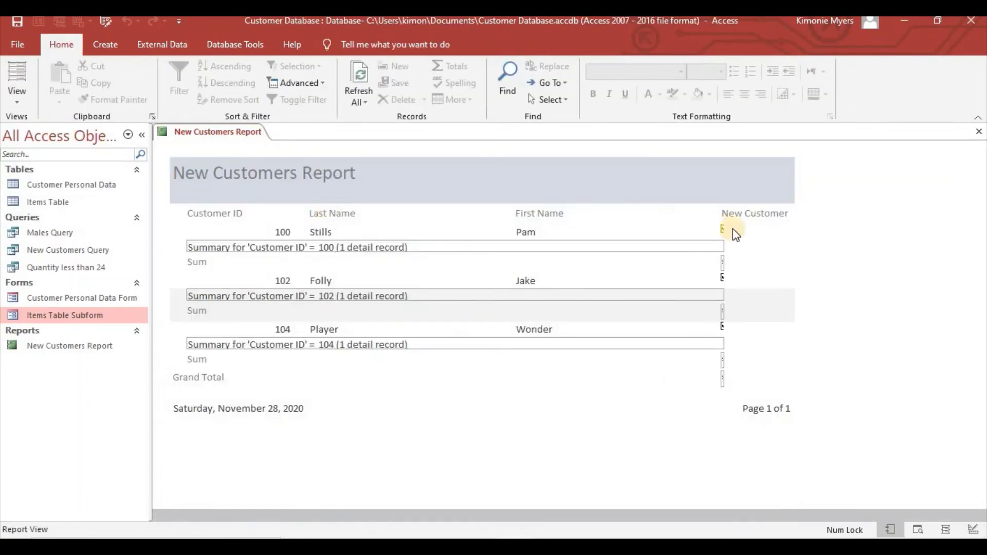
pyautogui.click(723, 229)
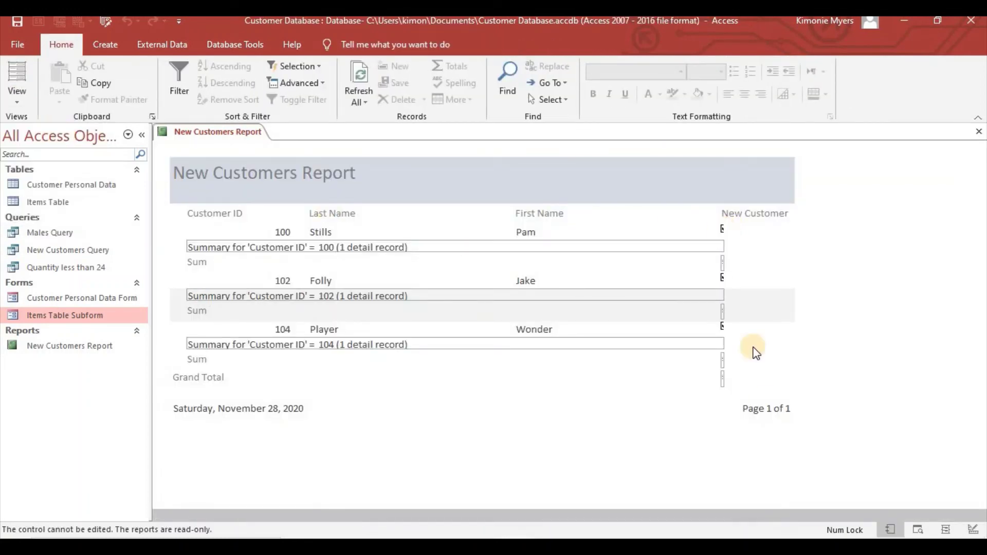
# Switch the report to Layout View and widen the New Customer check box fields toward the First Name column
pyautogui.click(15, 99)
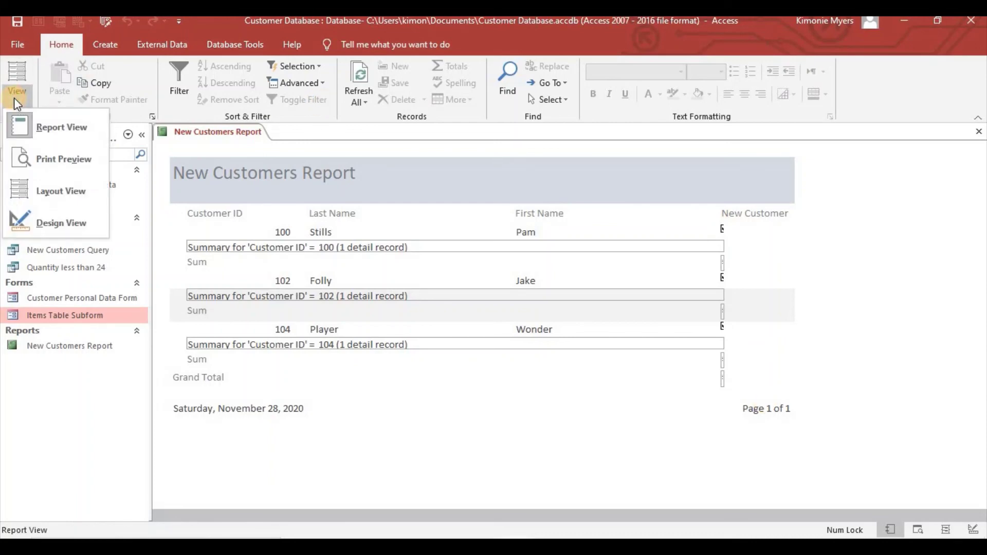
pyautogui.click(47, 189)
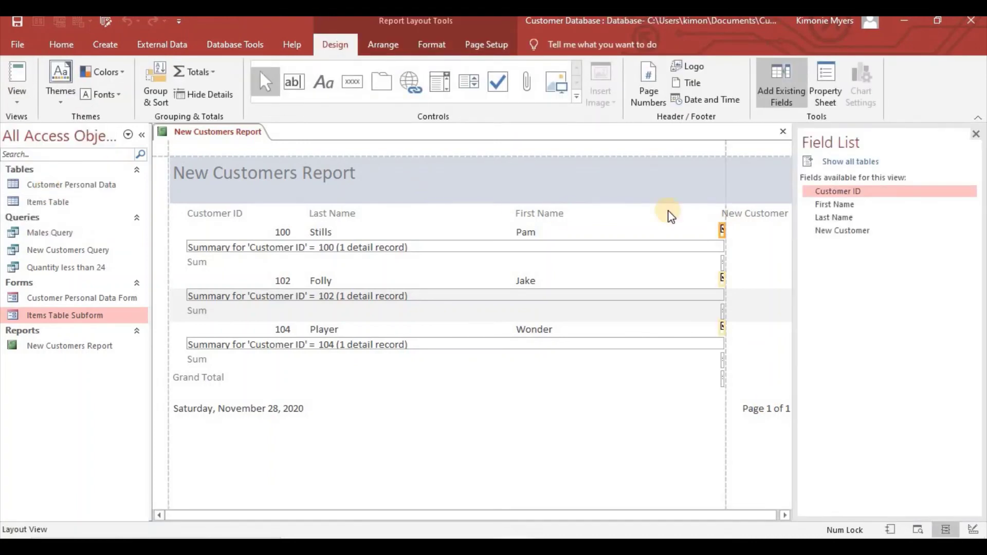
pyautogui.click(721, 232)
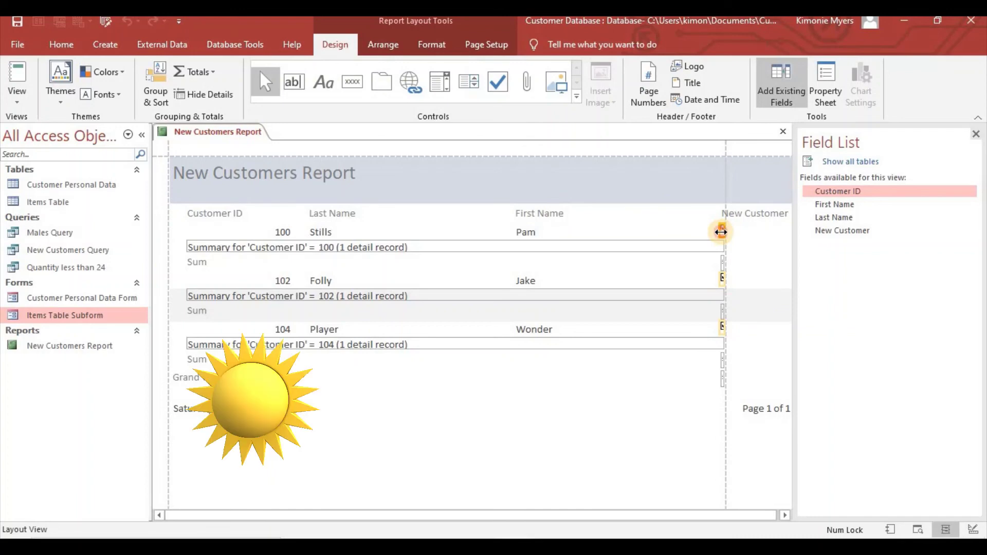
pyautogui.moveTo(722, 232); pyautogui.dragTo(668, 226)
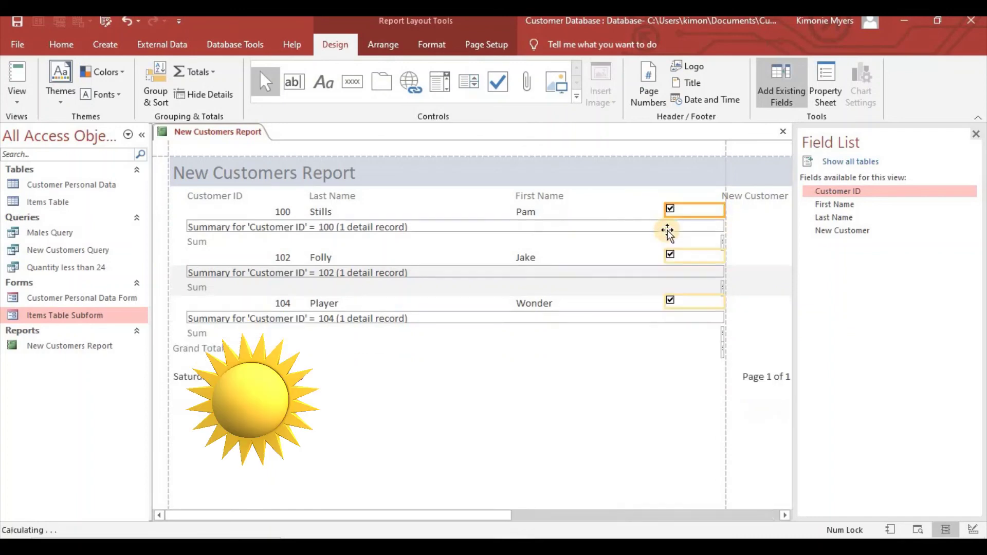
# Resize the New Customer heading to fit beside First Name within the page boundary, and extend the check box fields slightly further beneath it
pyautogui.click(742, 193)
pyautogui.moveTo(720, 195); pyautogui.dragTo(598, 191)
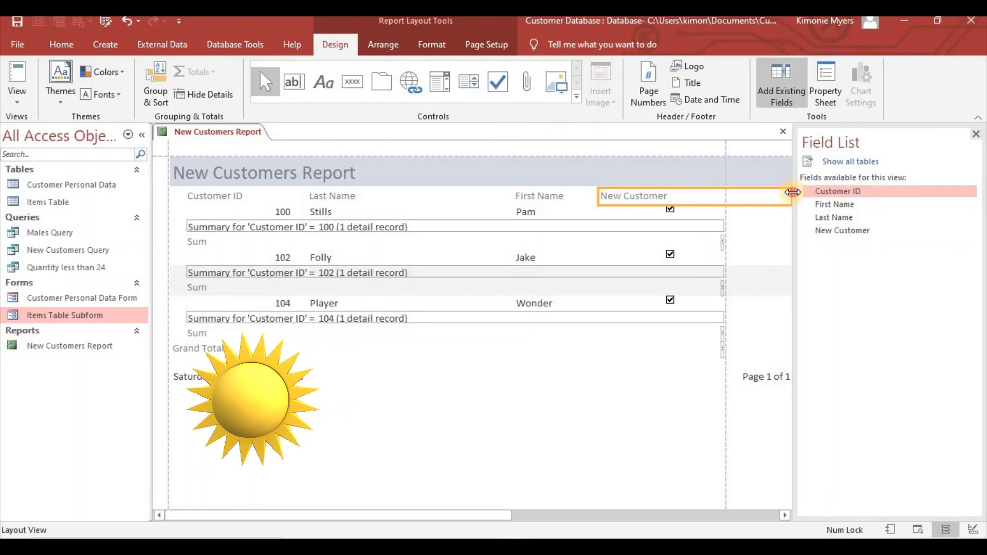
pyautogui.moveTo(790, 193); pyautogui.dragTo(717, 195)
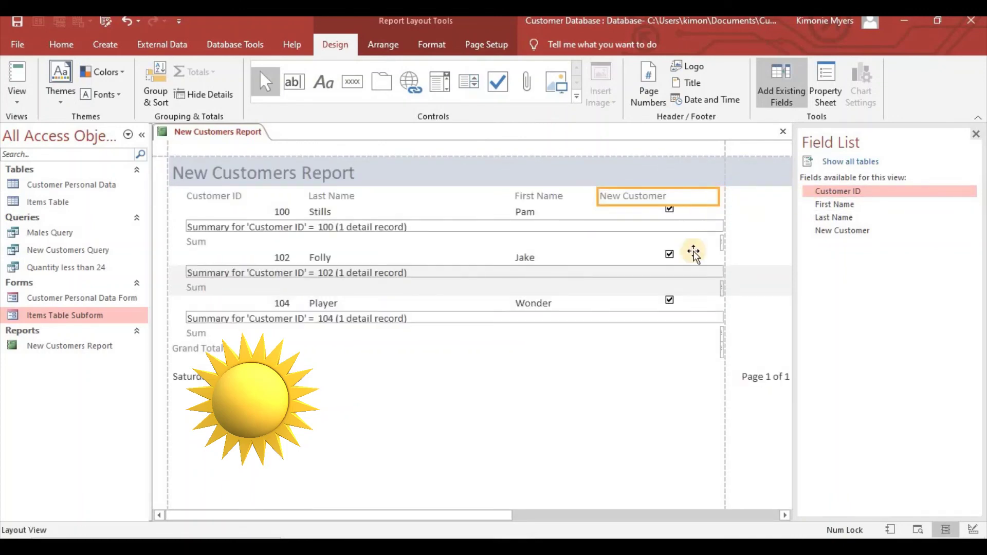
pyautogui.click(671, 254)
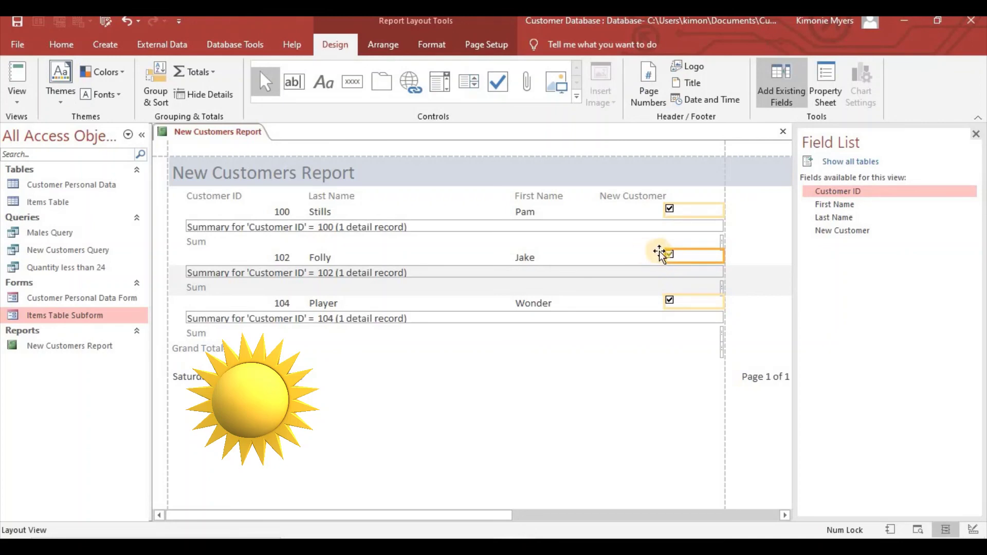
pyautogui.moveTo(665, 257); pyautogui.dragTo(655, 254)
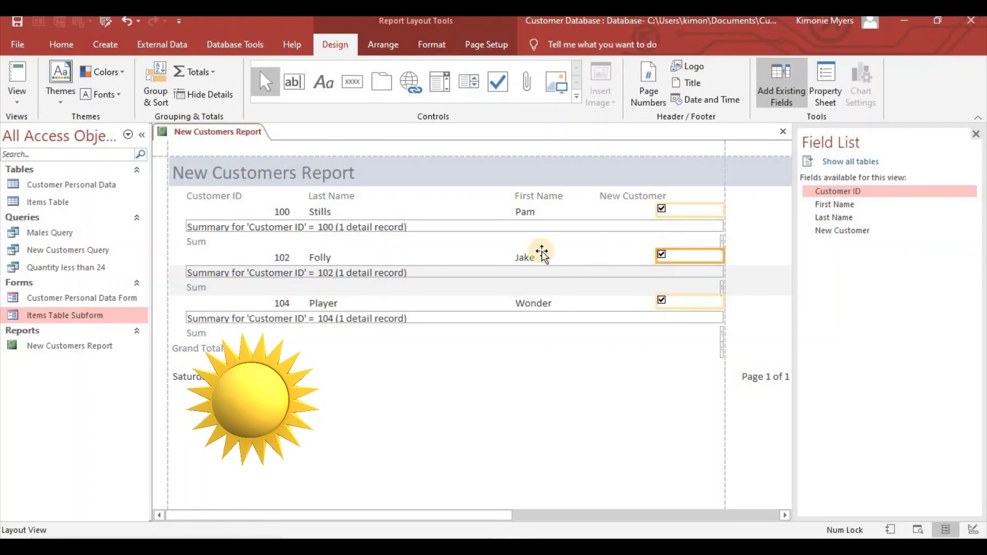
# Widen the Sum and Grand Total value boxes enough to show their contents, and close the Field List
pyautogui.click(721, 334)
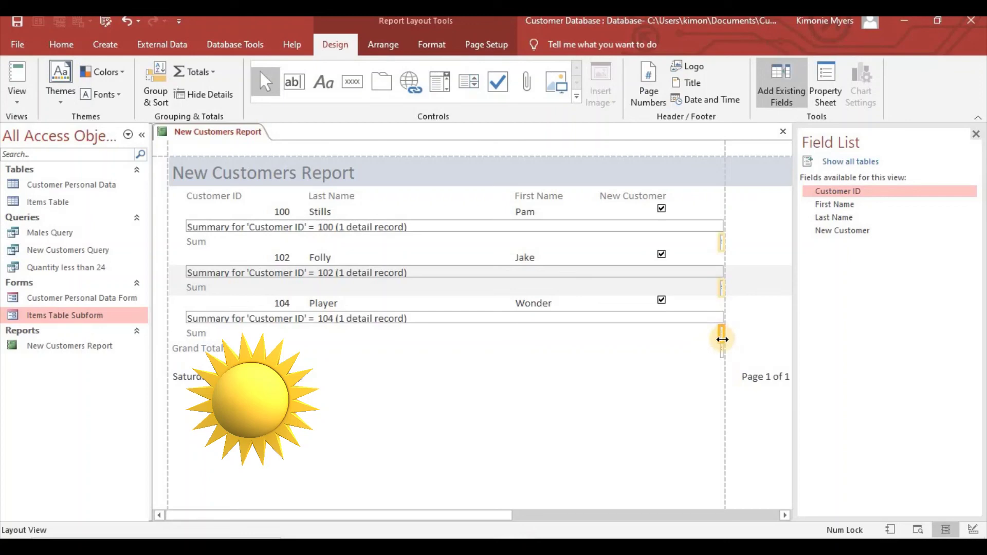
pyautogui.moveTo(720, 335); pyautogui.dragTo(690, 333)
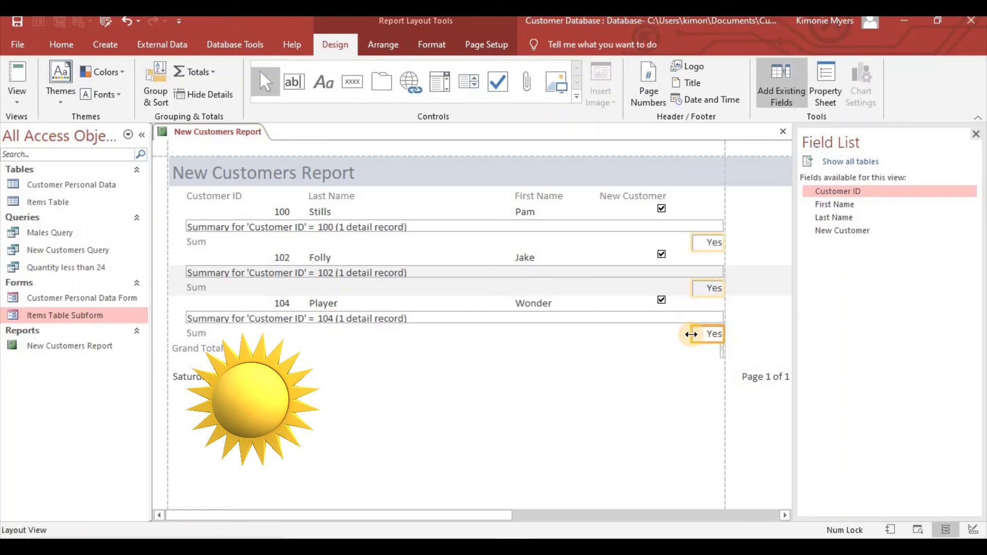
pyautogui.click(720, 350)
pyautogui.moveTo(721, 350); pyautogui.dragTo(682, 348)
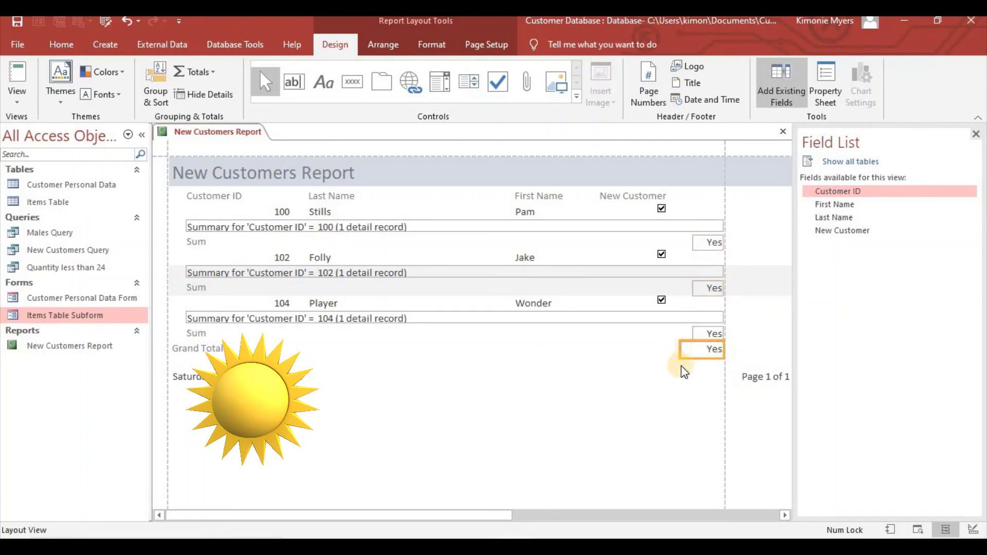
pyautogui.click(682, 366)
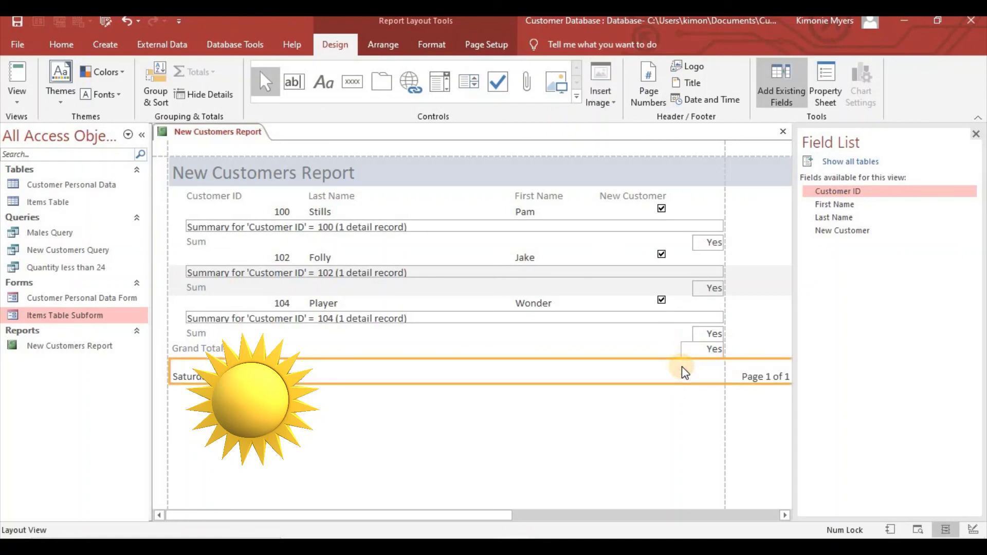
pyautogui.click(976, 135)
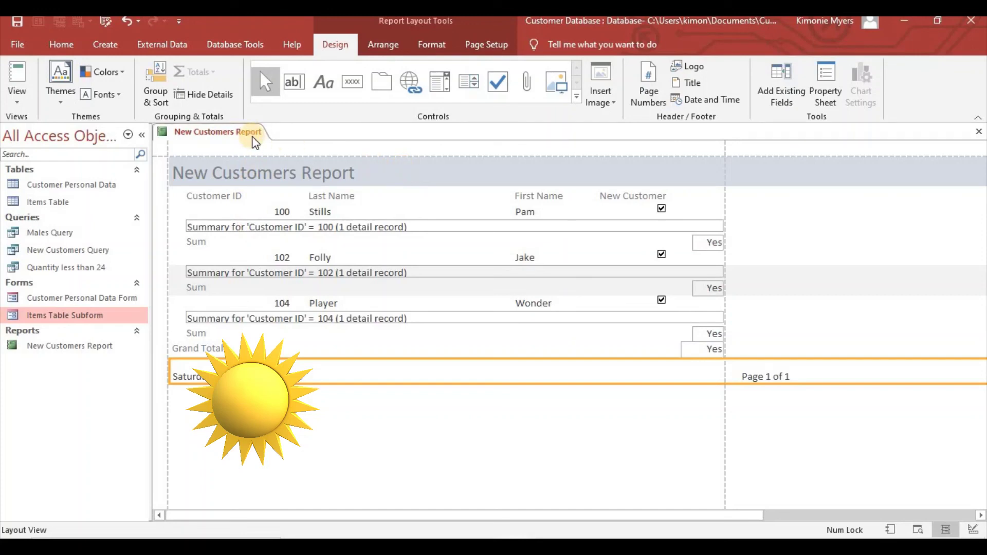
pyautogui.click(238, 172)
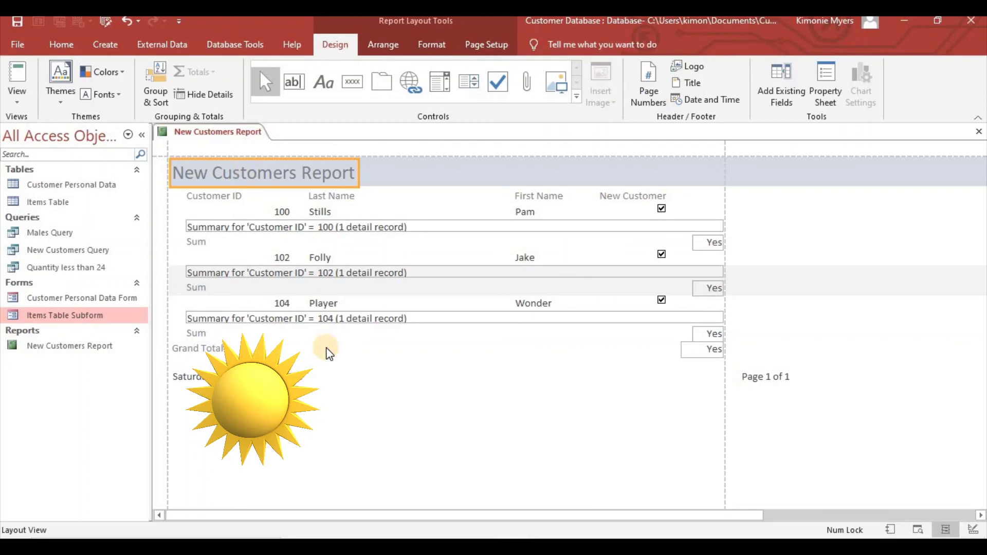
pyautogui.click(304, 175)
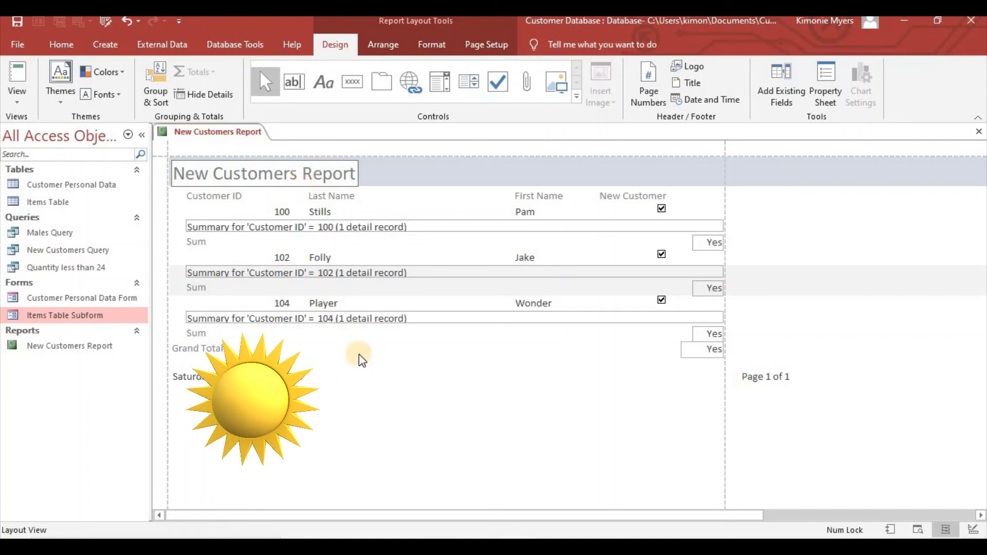
pyautogui.click(359, 354)
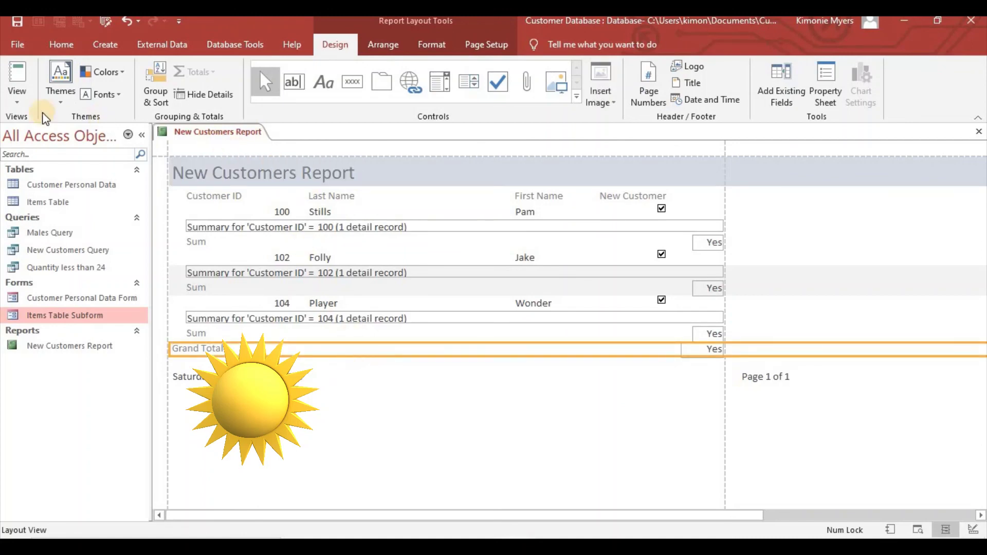
pyautogui.click(20, 97)
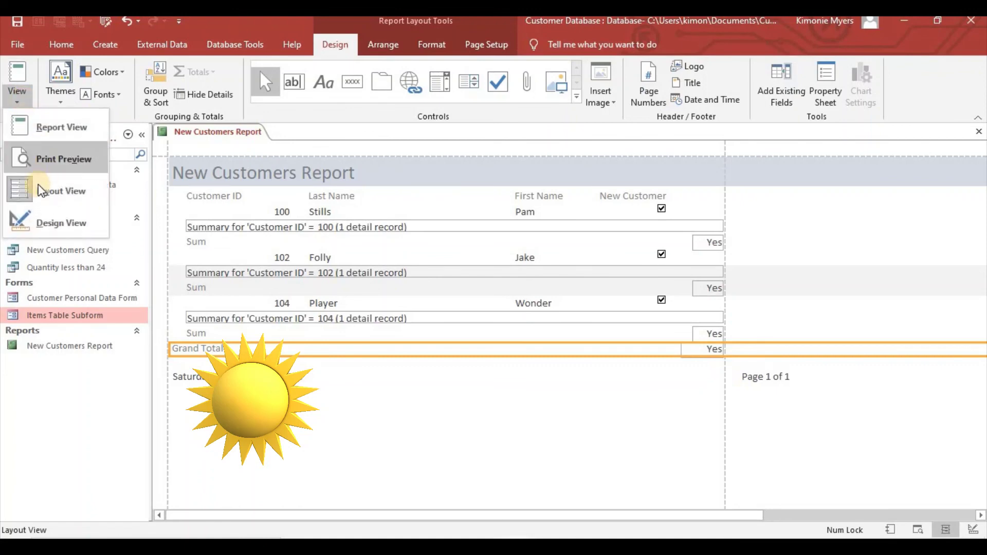
pyautogui.click(72, 191)
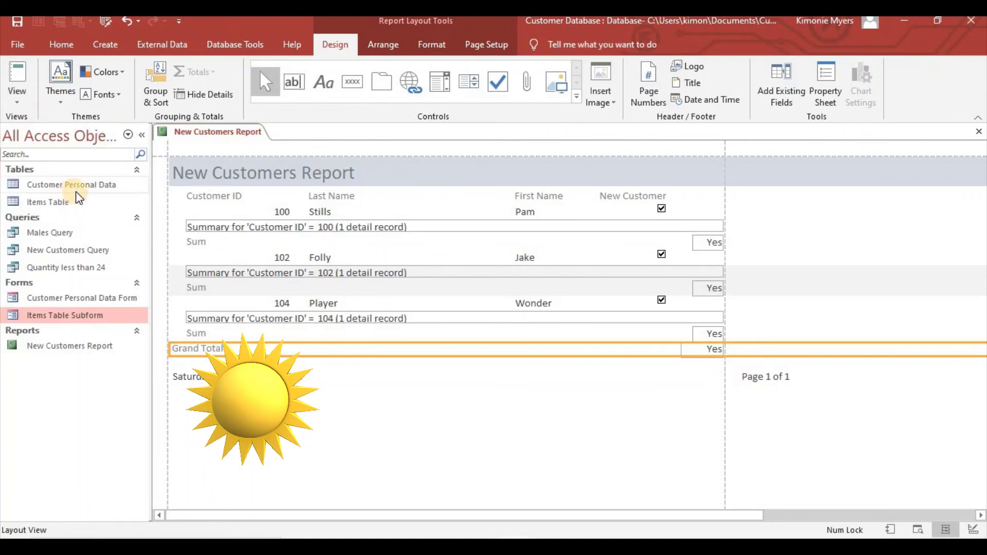
pyautogui.click(251, 170)
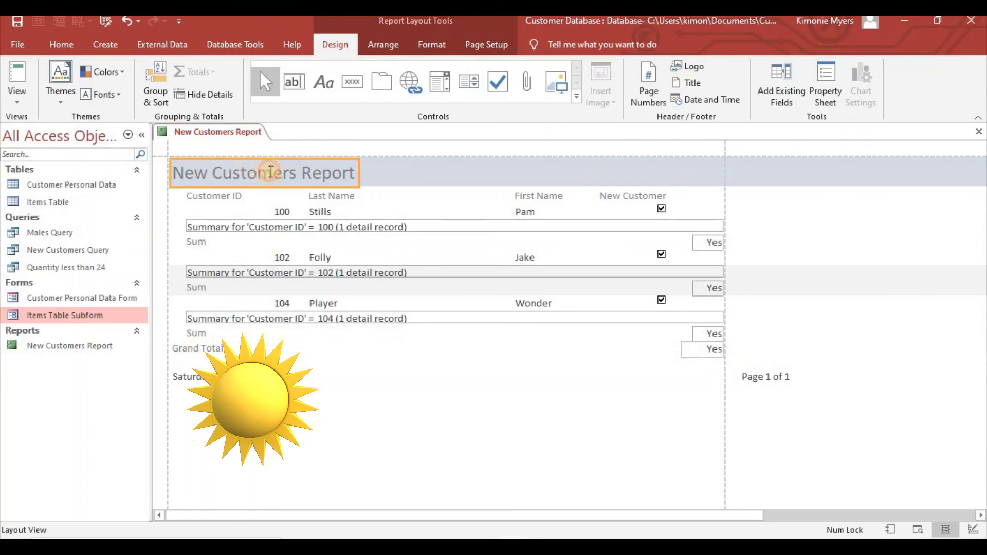
pyautogui.click(371, 174)
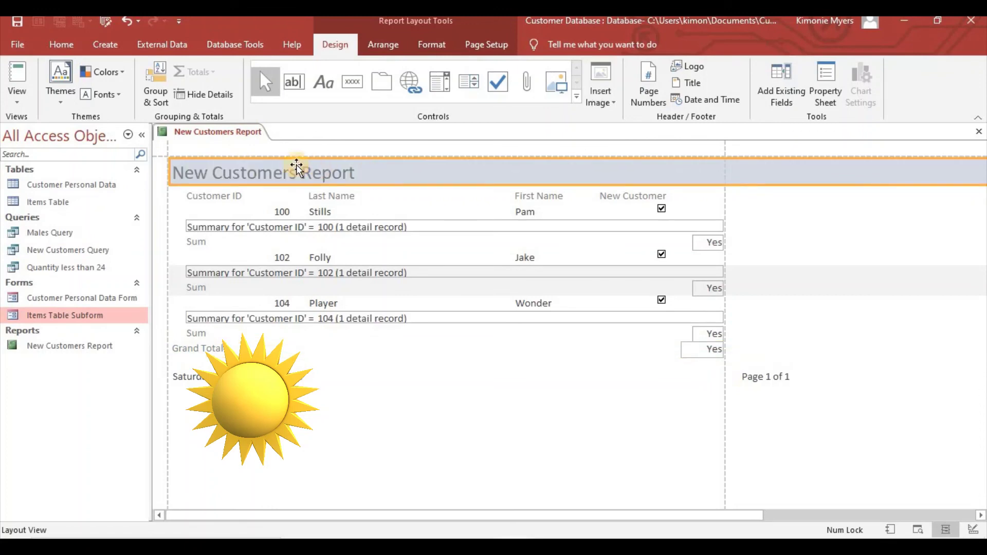
# Try spacing Report away from New Customers in the report title, and delete all the spaces between them
pyautogui.click(296, 167)
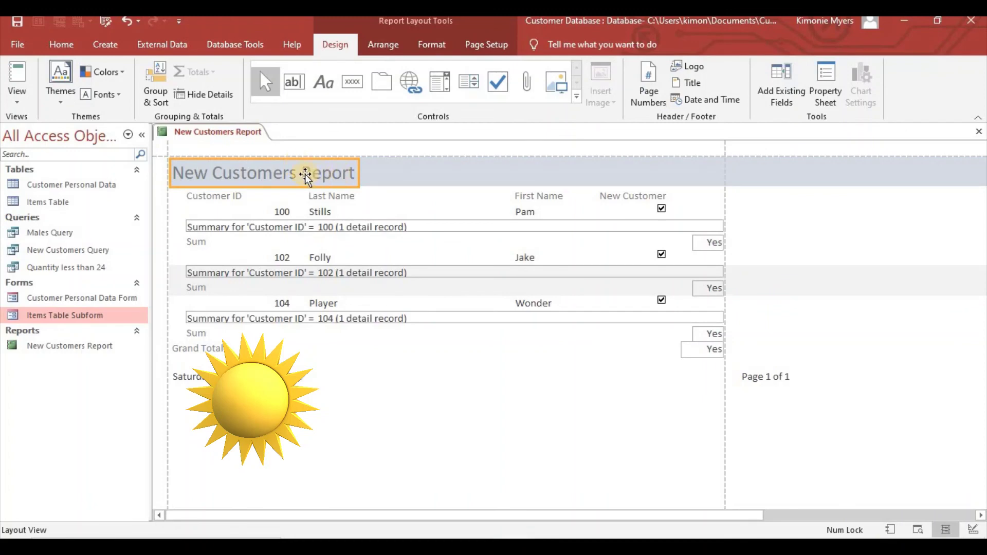
pyautogui.click(277, 173)
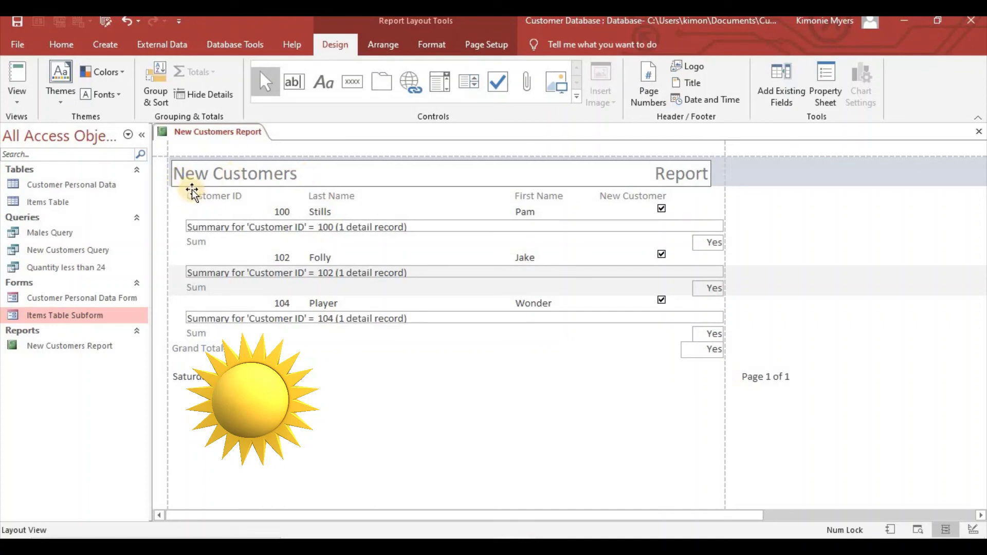
pyautogui.press('BackSpace')
pyautogui.press('BackSpace')
pyautogui.press('BackSpace')
pyautogui.press('BackSpace')
pyautogui.press('BackSpace')
pyautogui.press('BackSpace')
pyautogui.press('BackSpace')
pyautogui.press('BackSpace')
pyautogui.press('BackSpace')
pyautogui.press('BackSpace')
pyautogui.press('BackSpace')
pyautogui.press('BackSpace')
pyautogui.press('BackSpace')
pyautogui.press('BackSpace')
pyautogui.press('BackSpace')
pyautogui.press('BackSpace')
pyautogui.press('BackSpace')
pyautogui.press('BackSpace')
pyautogui.press('BackSpace')
pyautogui.press('BackSpace')
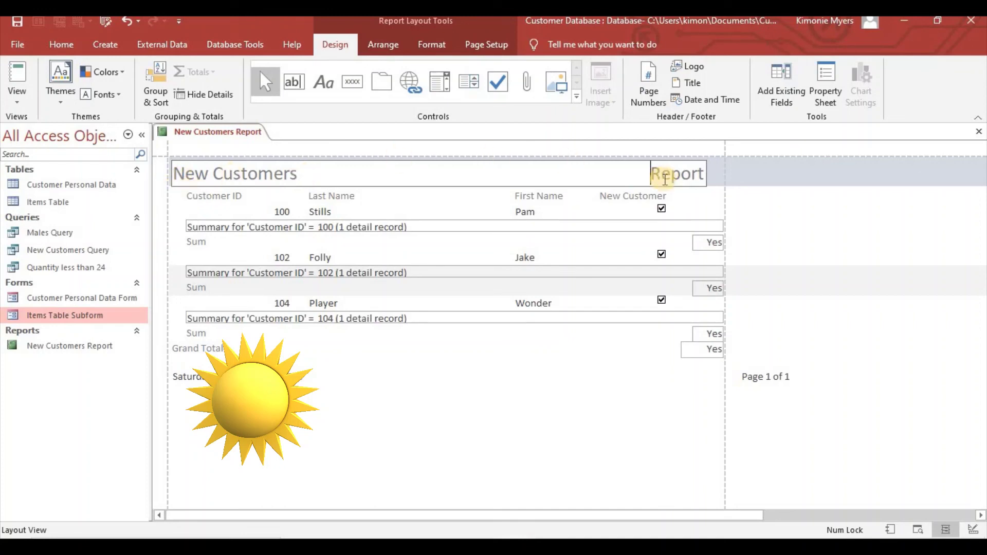
pyautogui.press('BackSpace')
pyautogui.press('BackSpace')
pyautogui.press('BackSpace')
pyautogui.press('BackSpace')
pyautogui.press('BackSpace')
pyautogui.press('BackSpace')
pyautogui.press('BackSpace')
pyautogui.press('BackSpace')
pyautogui.press('BackSpace')
pyautogui.press('BackSpace')
pyautogui.press('BackSpace')
pyautogui.press('BackSpace')
pyautogui.press('BackSpace')
pyautogui.press('BackSpace')
pyautogui.press('BackSpace')
pyautogui.press('BackSpace')
pyautogui.press('BackSpace')
pyautogui.press('BackSpace')
pyautogui.press('BackSpace')
pyautogui.press('BackSpace')
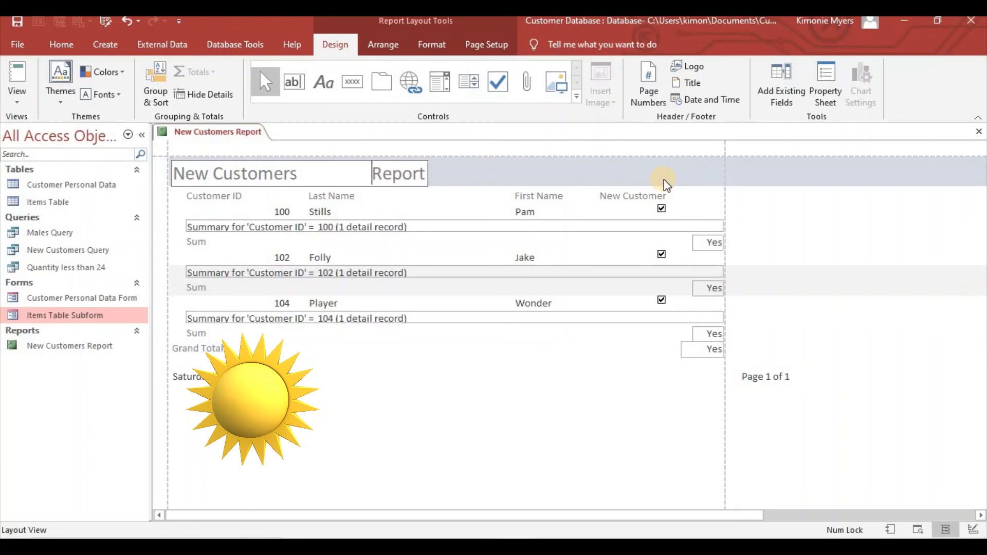
pyautogui.press('BackSpace')
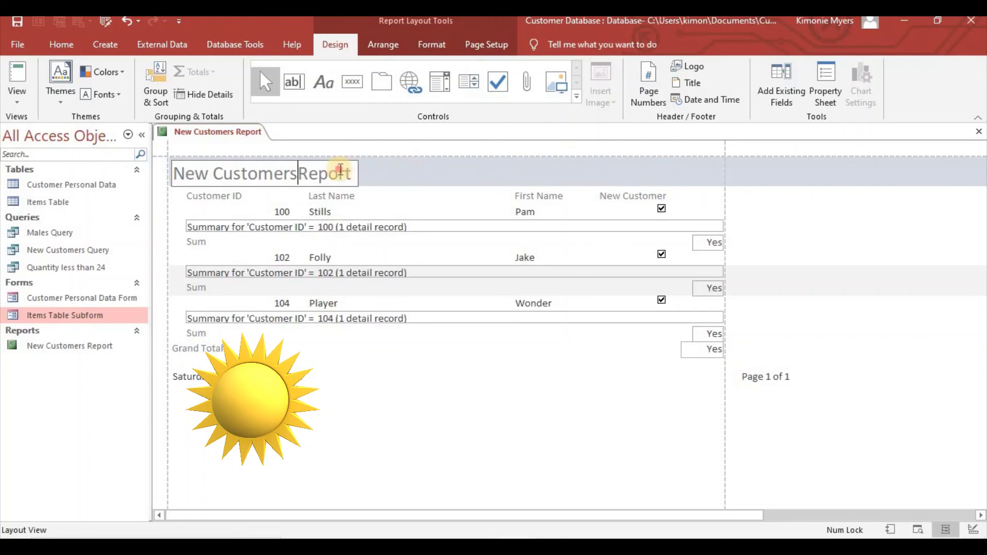
pyautogui.click(403, 168)
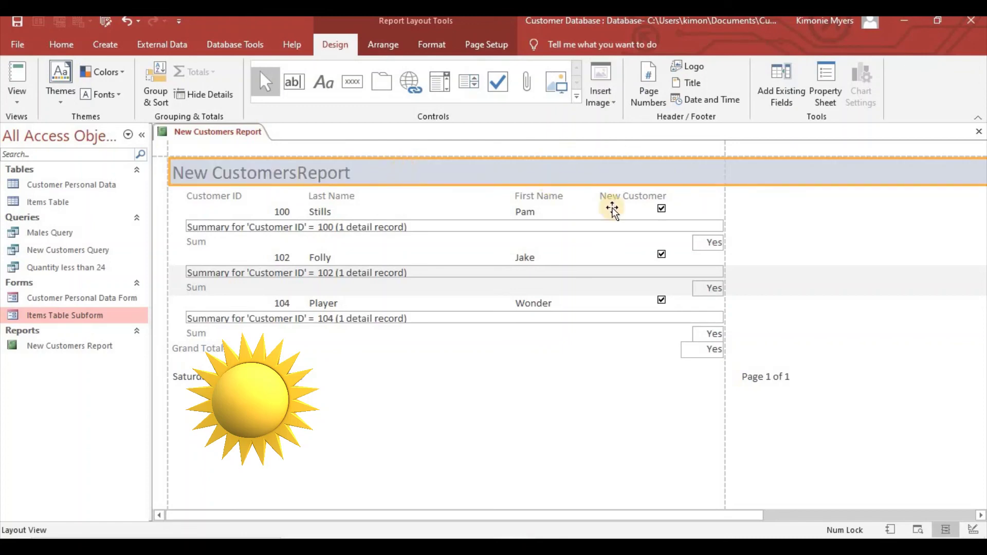
# Make the report title box taller and add spaces after Customers so that Report wraps onto a second line
pyautogui.click(326, 177)
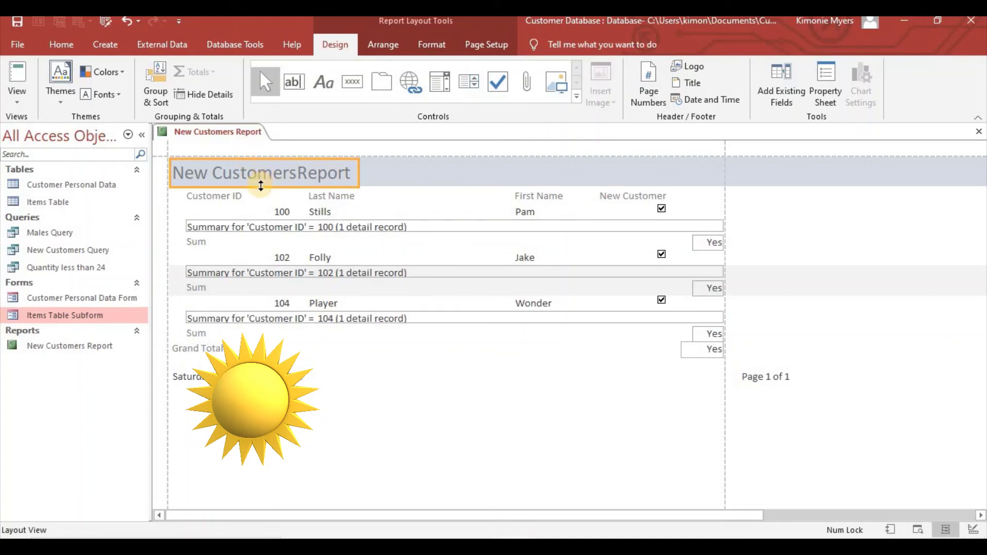
pyautogui.moveTo(261, 186); pyautogui.dragTo(260, 218)
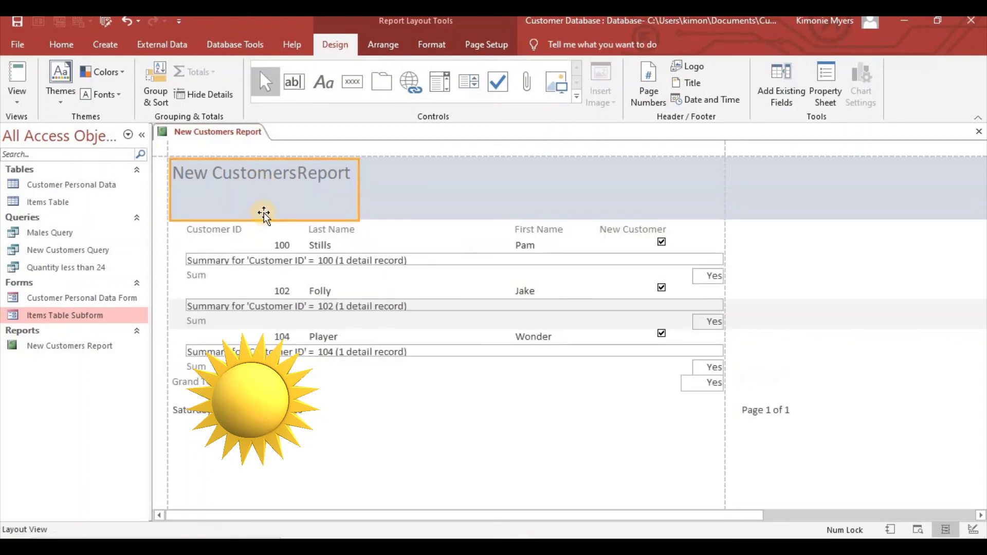
pyautogui.click(300, 175)
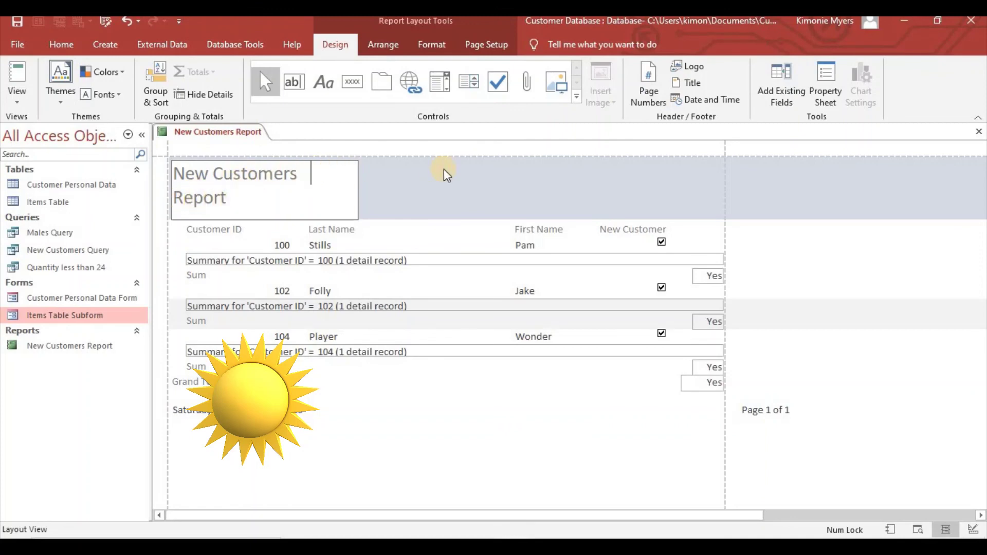
pyautogui.click(803, 208)
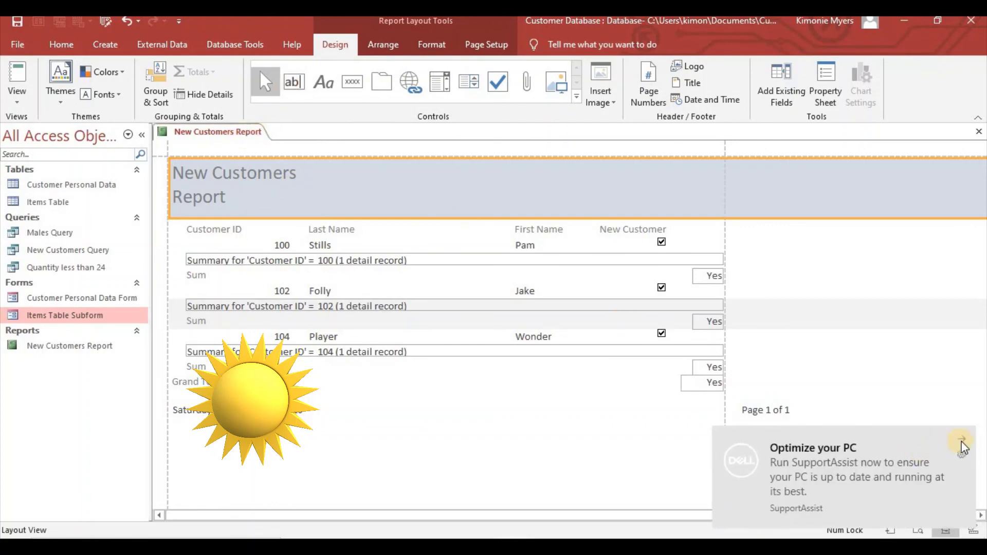
pyautogui.click(961, 442)
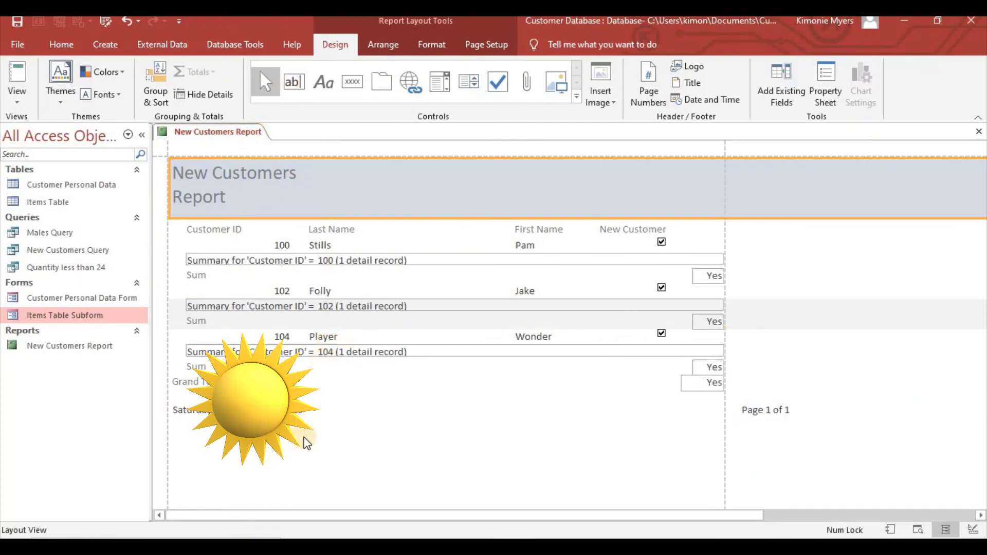